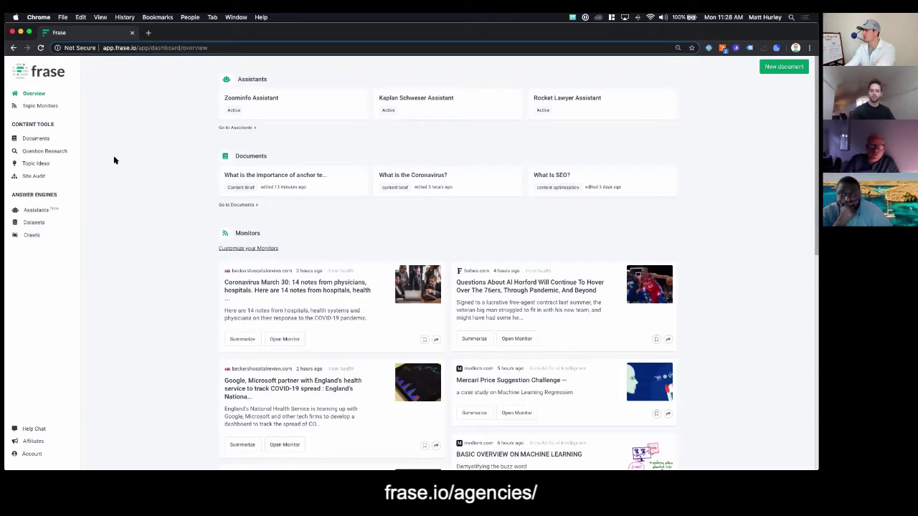
Generate a topic ideas concept map for Search Engine Optimization and drill down through Hypertext into the Anchor text topic.
{"action": "left_click", "coordinate": [46, 169]}
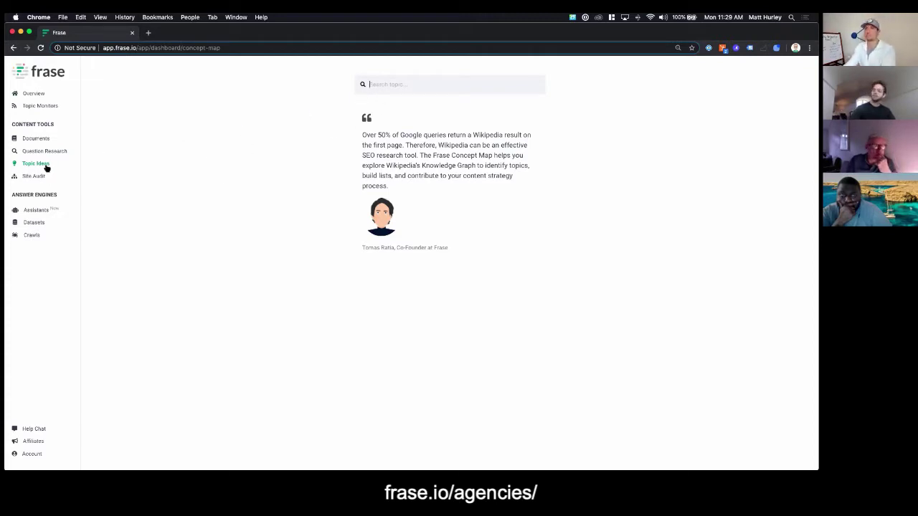
{"action": "left_click", "coordinate": [385, 84]}
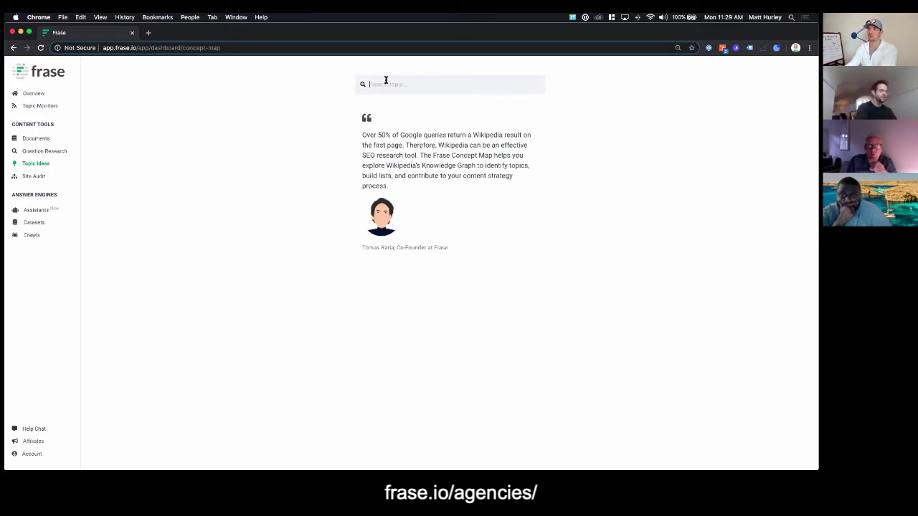
{"action": "type", "text": "Search En"}
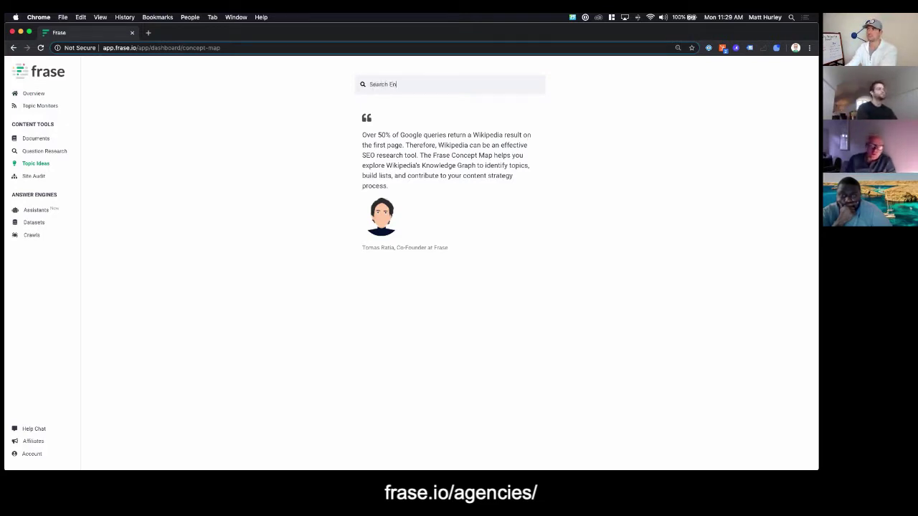
{"action": "type", "text": "gine "}
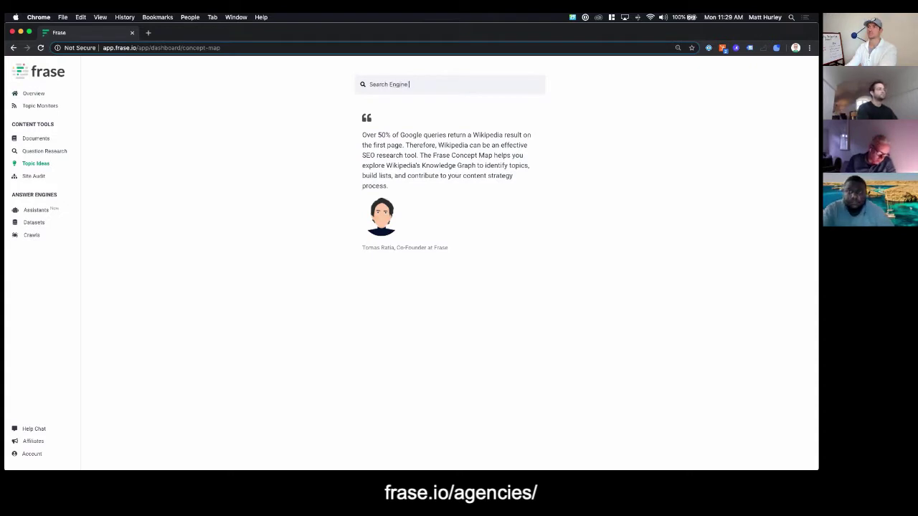
{"action": "type", "text": "Optimization"}
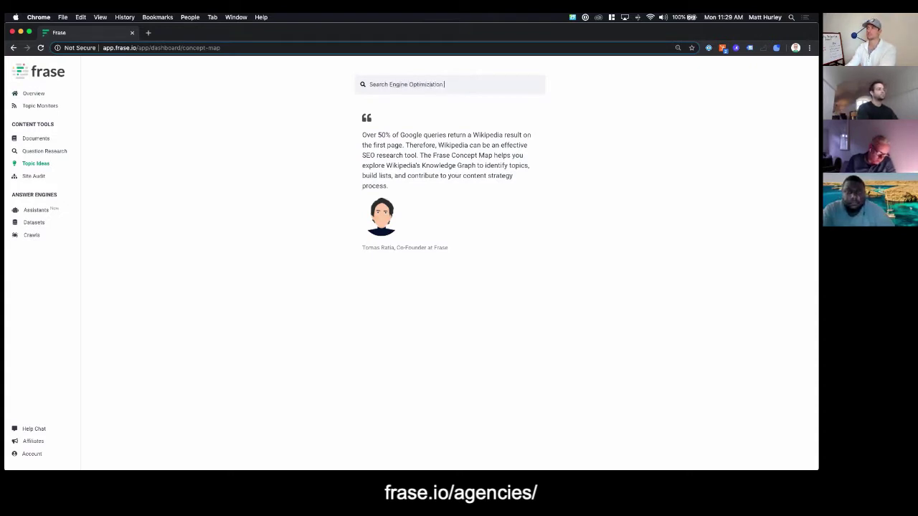
{"action": "key", "text": "Return"}
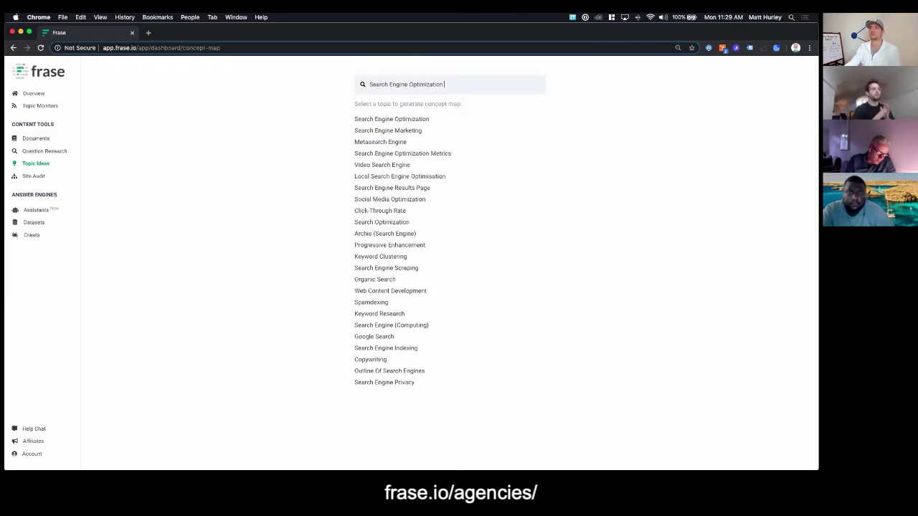
{"action": "left_click", "coordinate": [421, 119]}
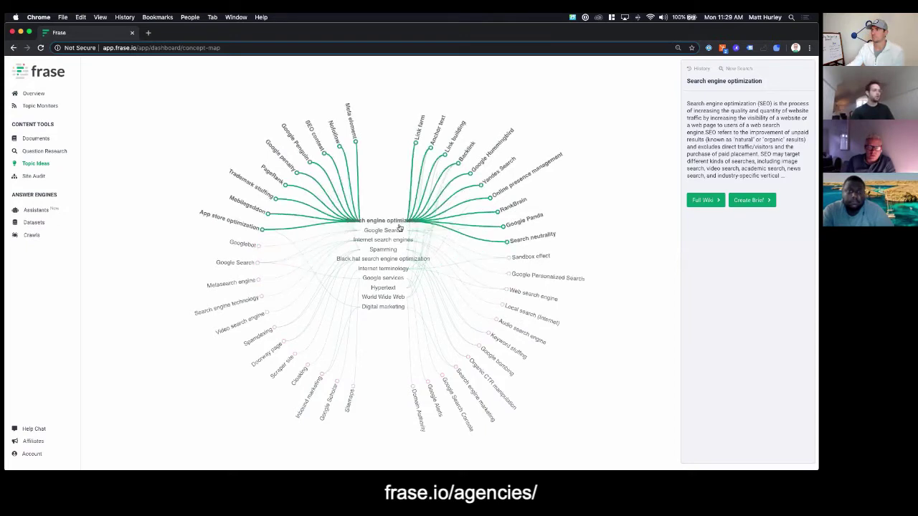
{"action": "left_click", "coordinate": [388, 290]}
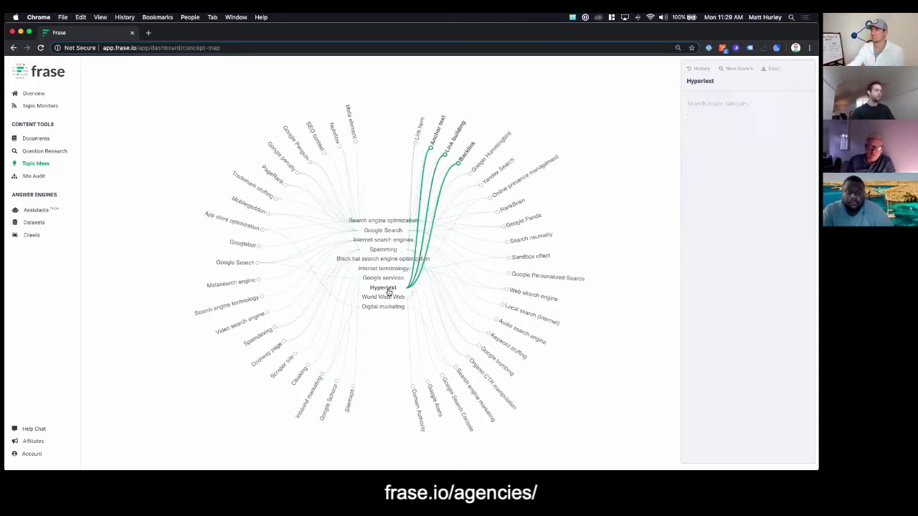
{"action": "left_click", "coordinate": [433, 137]}
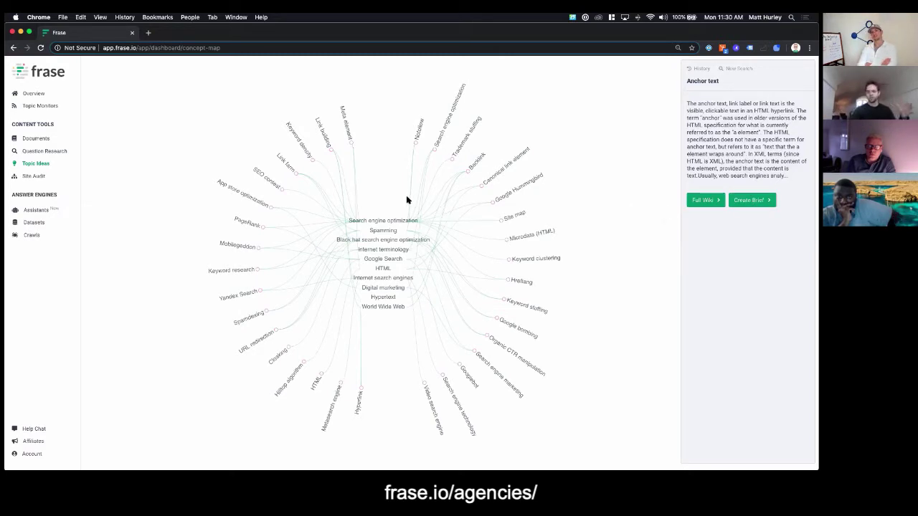
Search Question Research for questions about "Anchor text", with web and forums as the source.
{"action": "left_click", "coordinate": [56, 153]}
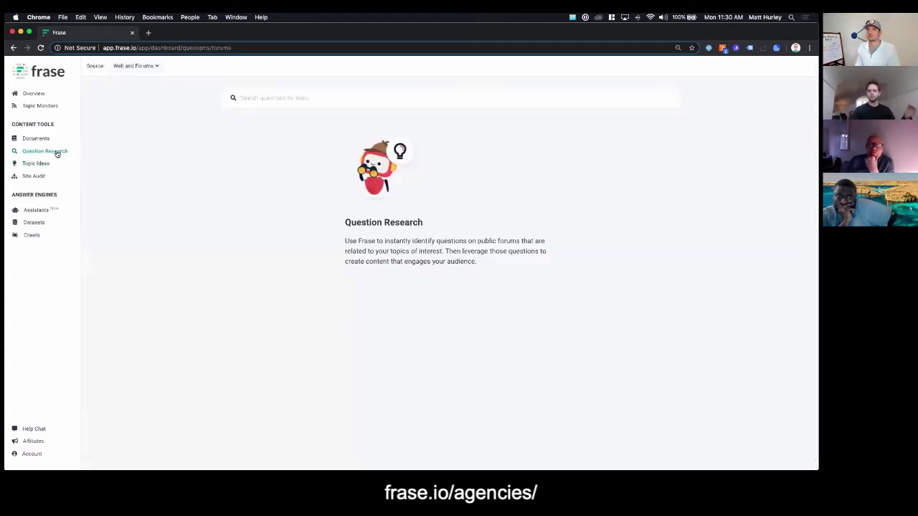
{"action": "left_click", "coordinate": [248, 98]}
{"action": "type", "text": "Anchor"}
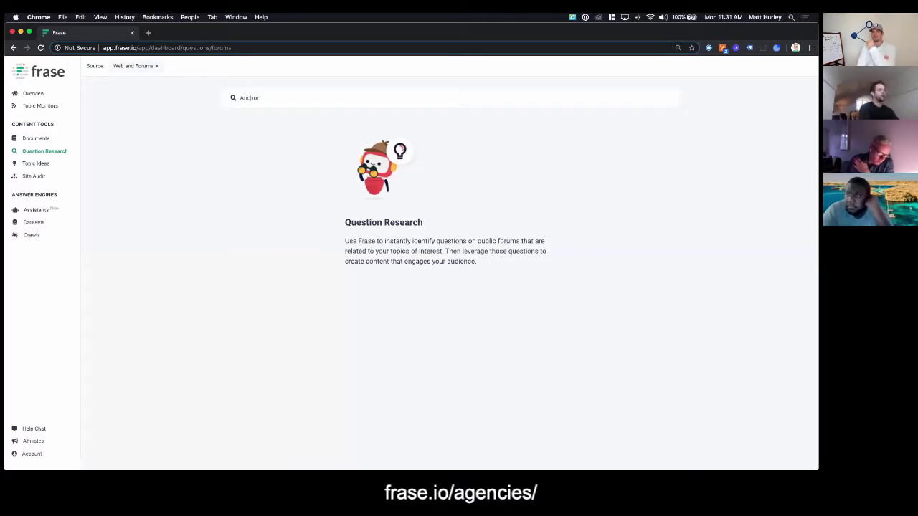
{"action": "type", "text": " text"}
{"action": "key", "text": "Return"}
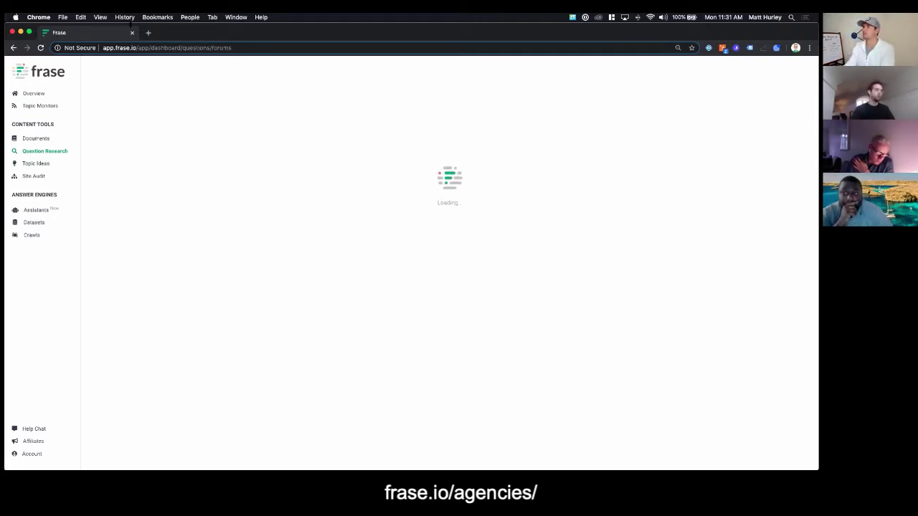
Reload the stalled Question Research page and run the question search for "Anchor Text" again.
{"action": "left_click", "coordinate": [41, 47]}
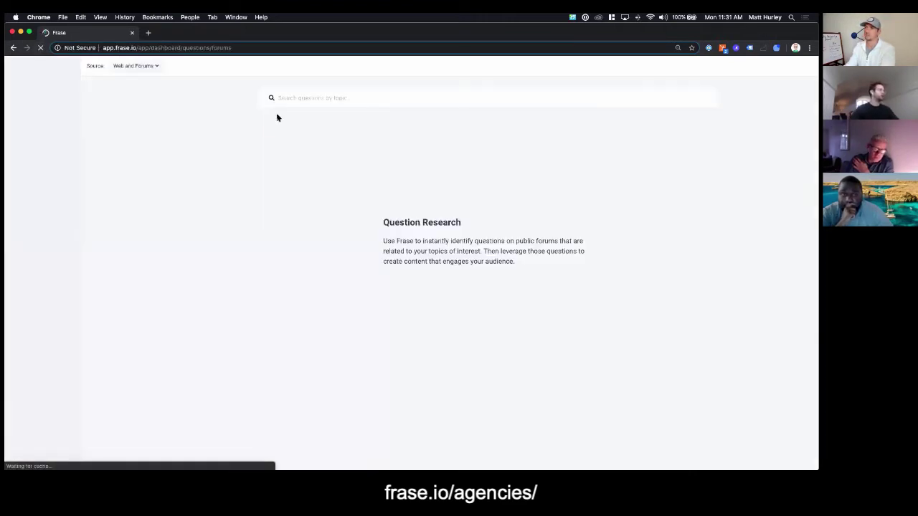
{"action": "left_click", "coordinate": [297, 98]}
{"action": "type", "text": "Achol"}
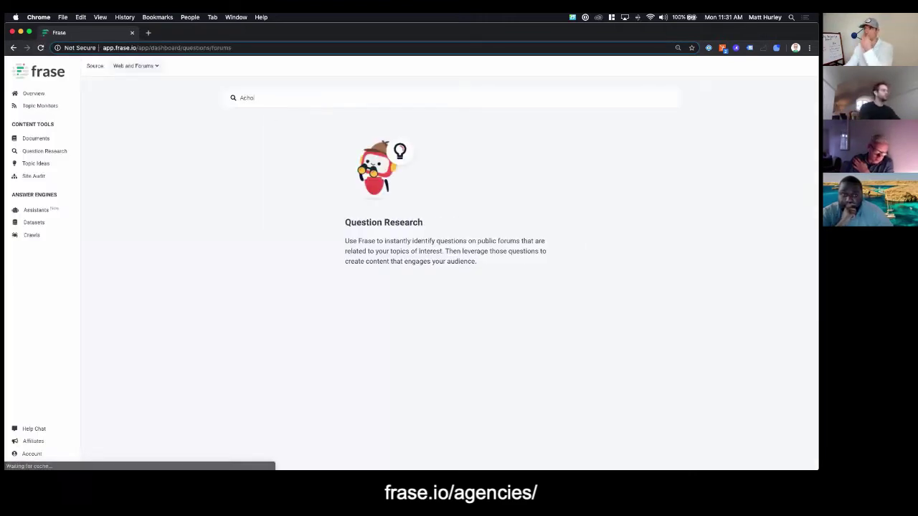
{"action": "key", "text": "BackSpace"}
{"action": "key", "text": "BackSpace"}
{"action": "key", "text": "BackSpace"}
{"action": "key", "text": "BackSpace"}
{"action": "type", "text": "nchor text"}
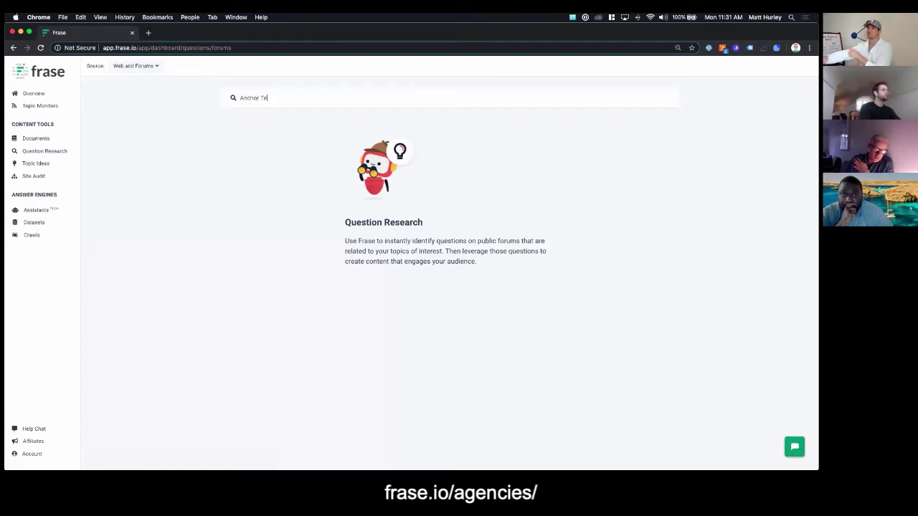
{"action": "key", "text": "Return"}
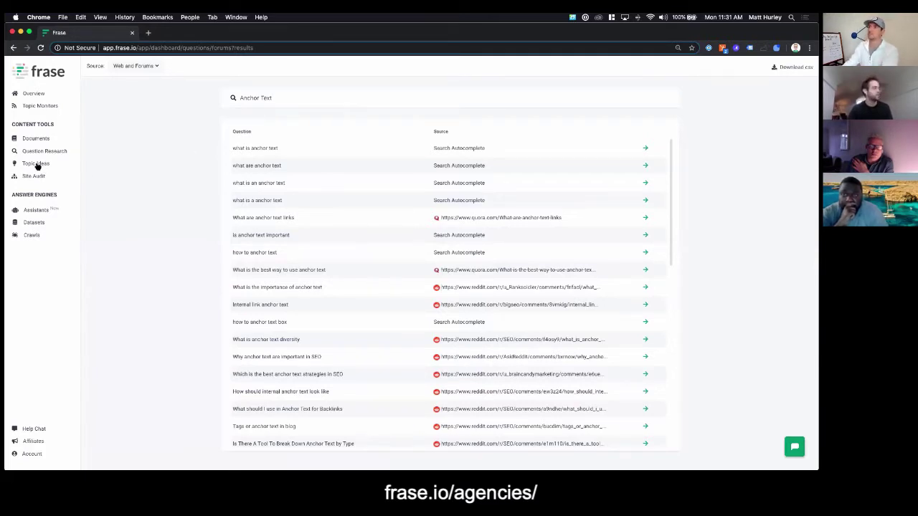
Review the full list of anchor text questions and the sources they come from.
{"action": "scroll", "coordinate": [350, 284], "scroll_direction": "down", "scroll_amount": 3}
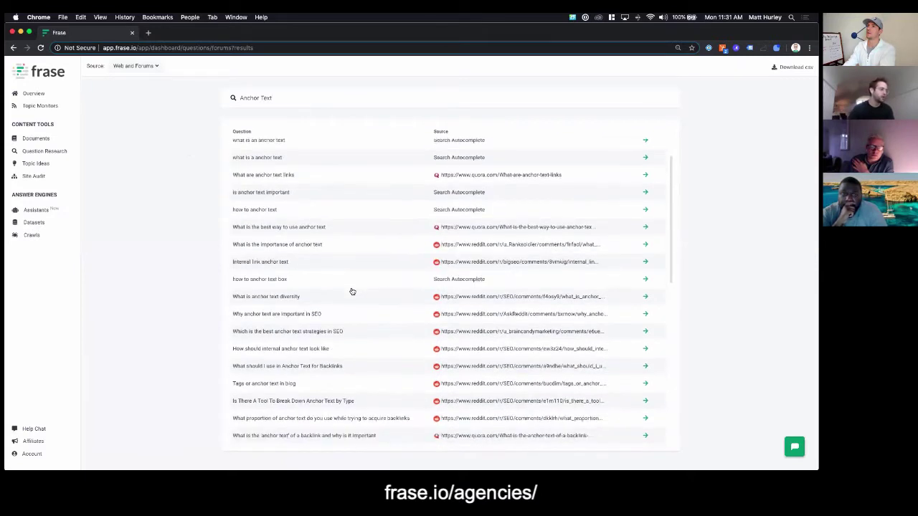
{"action": "scroll", "coordinate": [351, 292], "scroll_direction": "down", "scroll_amount": 6}
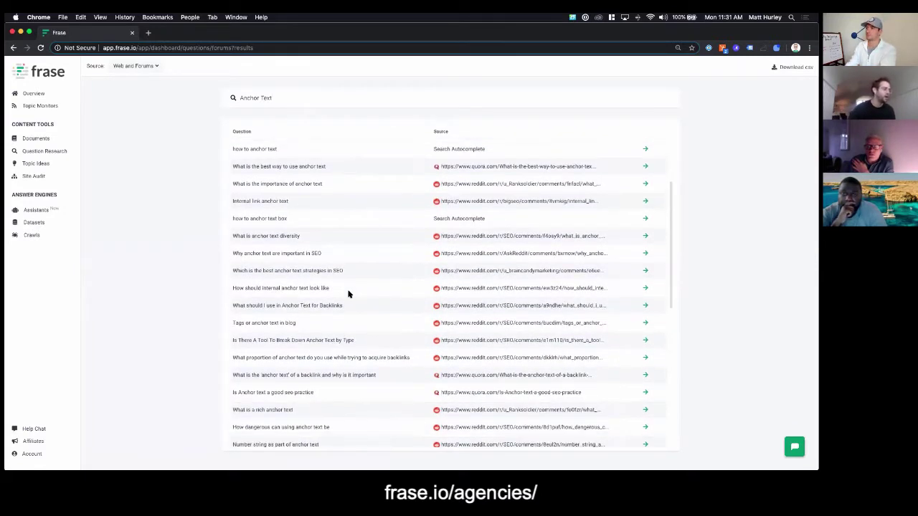
{"action": "scroll", "coordinate": [349, 294], "scroll_direction": "down", "scroll_amount": 10}
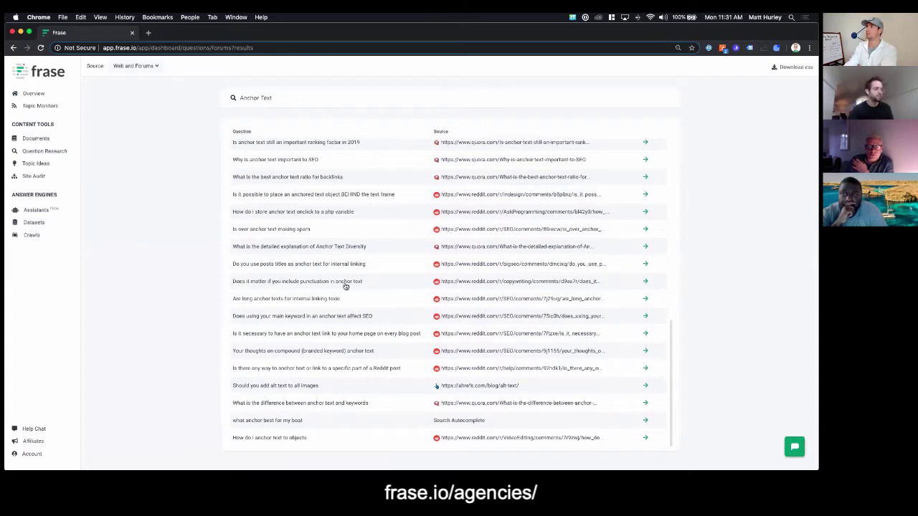
{"action": "scroll", "coordinate": [346, 290], "scroll_direction": "up", "scroll_amount": 1}
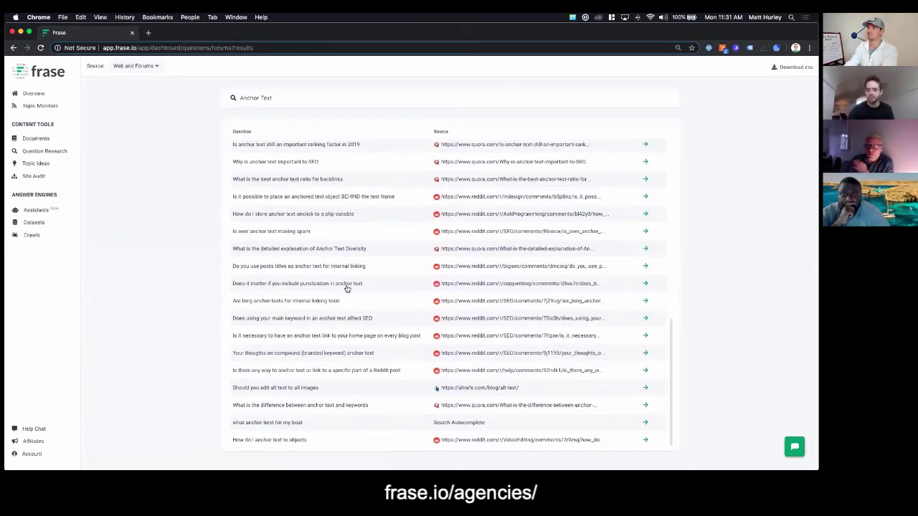
{"action": "scroll", "coordinate": [345, 288], "scroll_direction": "up", "scroll_amount": 1}
{"action": "scroll", "coordinate": [345, 289], "scroll_direction": "up", "scroll_amount": 15}
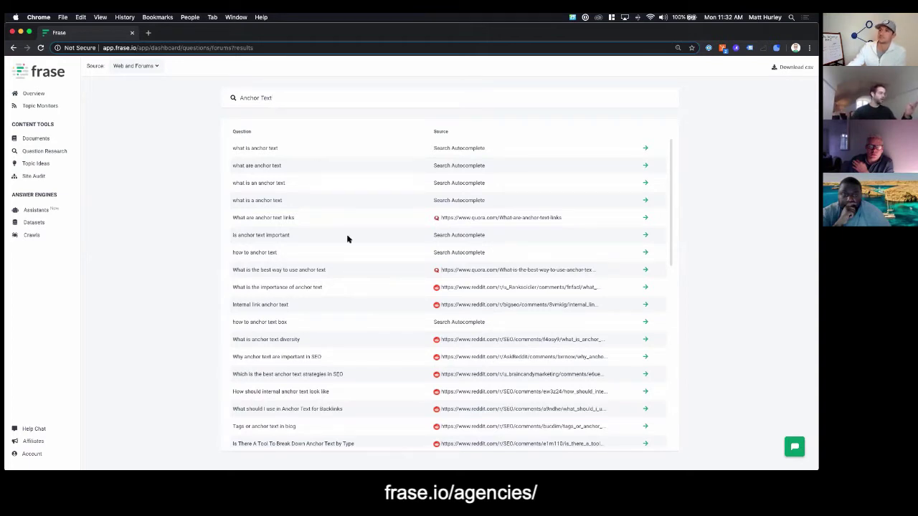
{"action": "scroll", "coordinate": [342, 260], "scroll_direction": "down", "scroll_amount": 3}
{"action": "scroll", "coordinate": [343, 261], "scroll_direction": "down", "scroll_amount": 1}
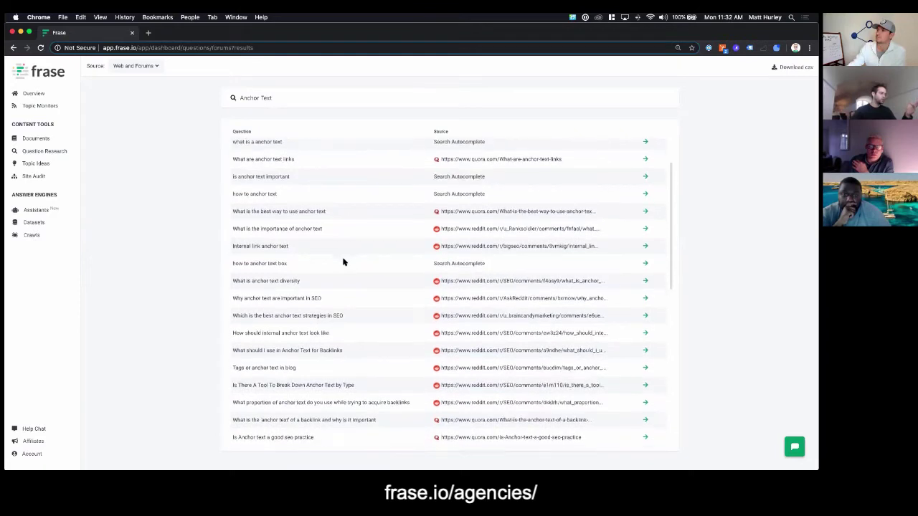
{"action": "scroll", "coordinate": [343, 263], "scroll_direction": "down", "scroll_amount": 4}
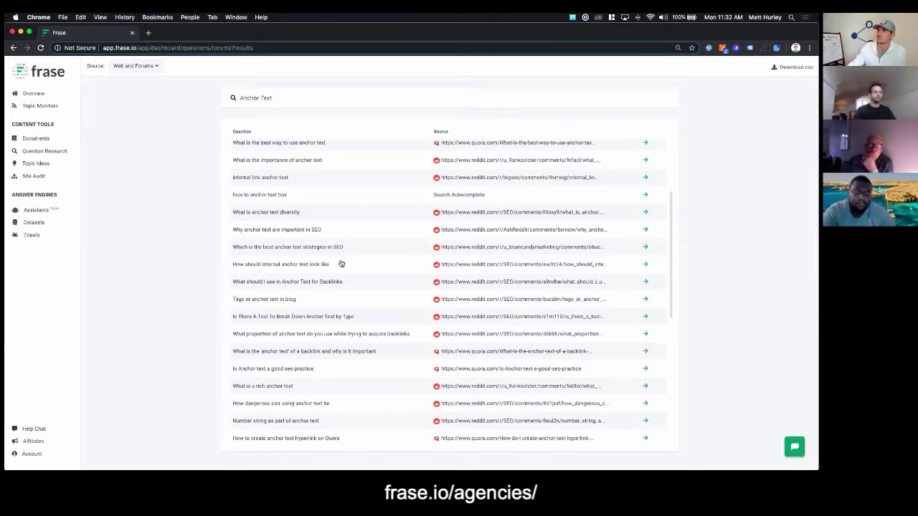
Create a Content Brief document for the US region from the question "what is anchor text".
{"action": "scroll", "coordinate": [349, 235], "scroll_direction": "up", "scroll_amount": 3}
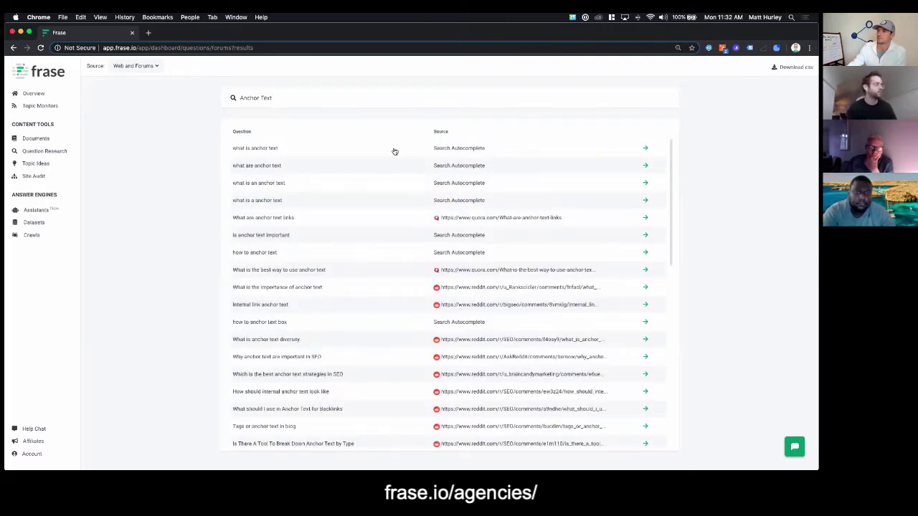
{"action": "left_click", "coordinate": [645, 148]}
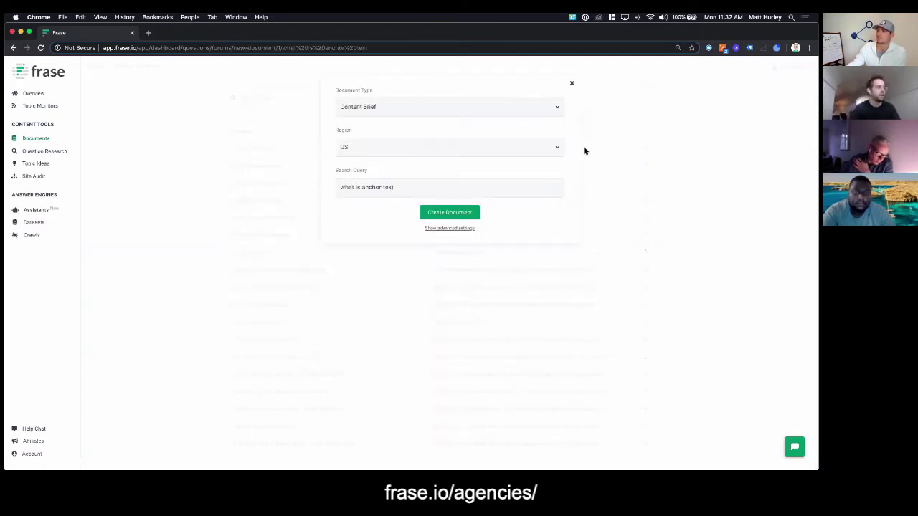
{"action": "left_click", "coordinate": [463, 214]}
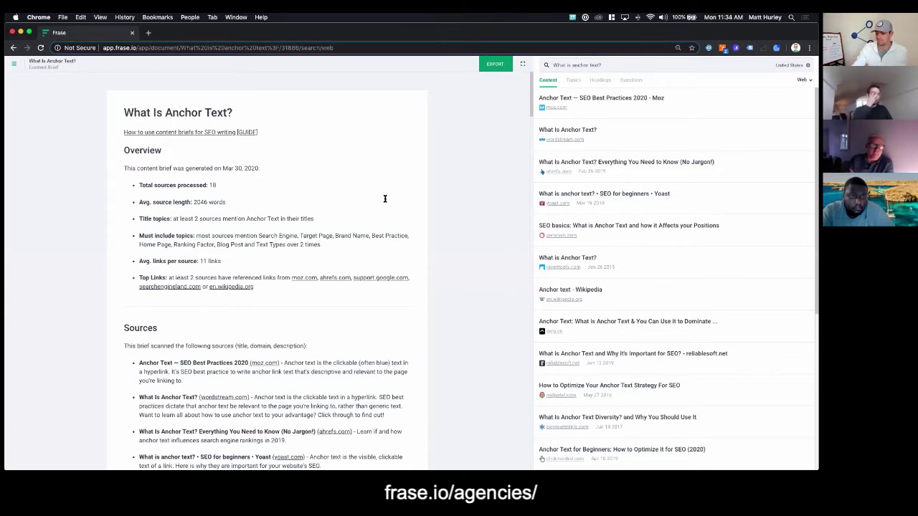
Expand several search result sources beside the brief, including the Moz and WordStream articles, and review their topics, summaries and statistics.
{"action": "scroll", "coordinate": [305, 316], "scroll_direction": "down", "scroll_amount": 10}
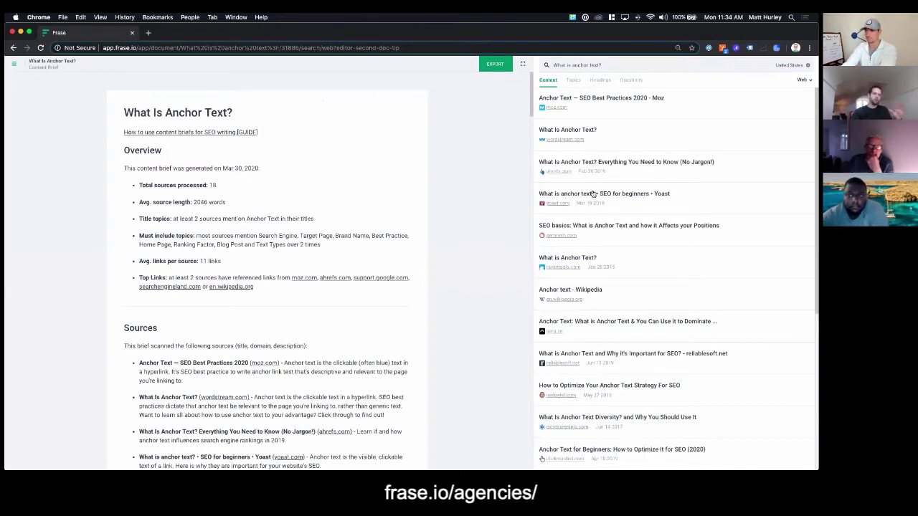
{"action": "left_click", "coordinate": [645, 106]}
{"action": "scroll", "coordinate": [657, 283], "scroll_direction": "down", "scroll_amount": 1}
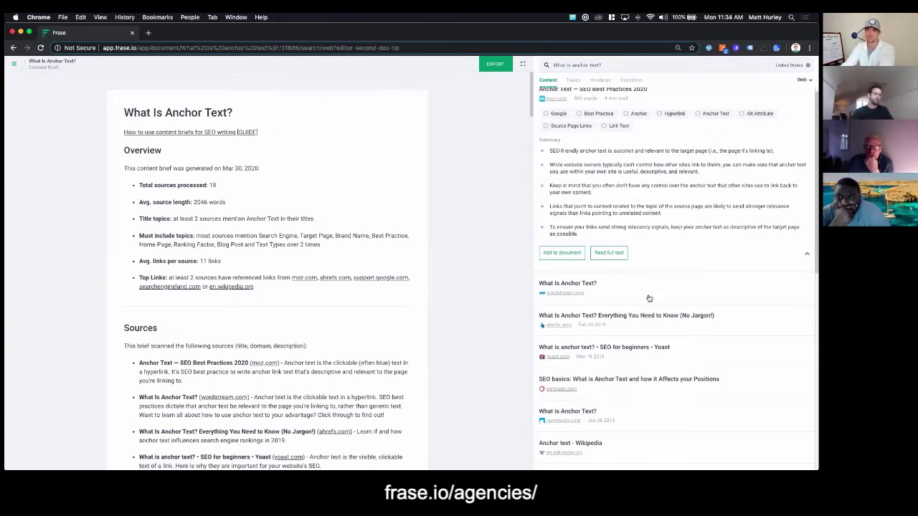
{"action": "left_click", "coordinate": [649, 301]}
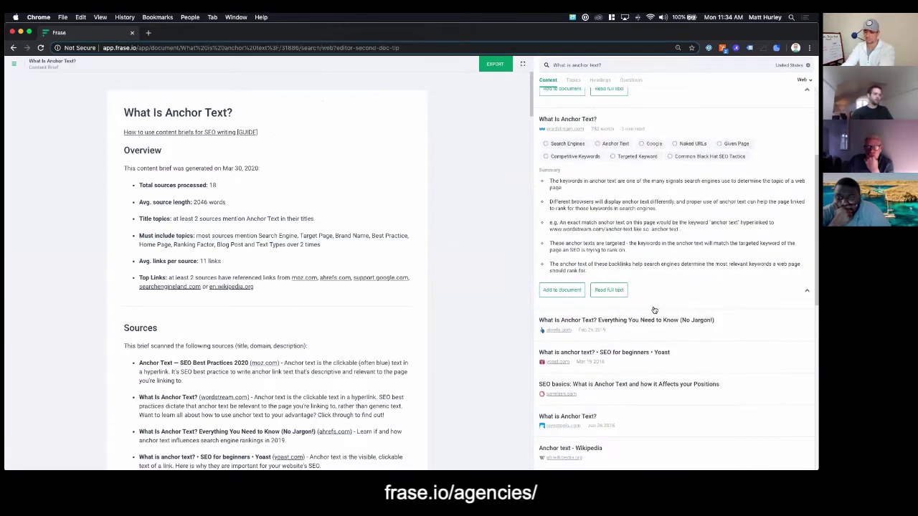
{"action": "left_click", "coordinate": [651, 335]}
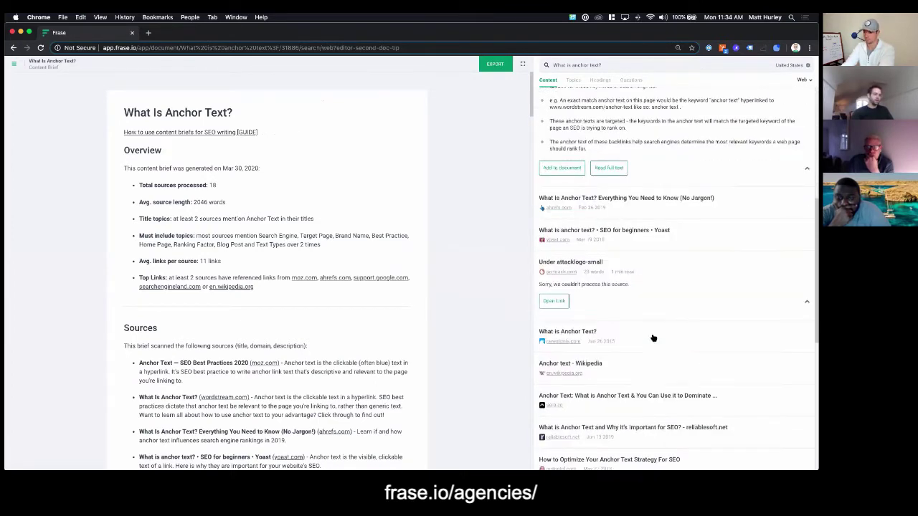
{"action": "left_click", "coordinate": [645, 312]}
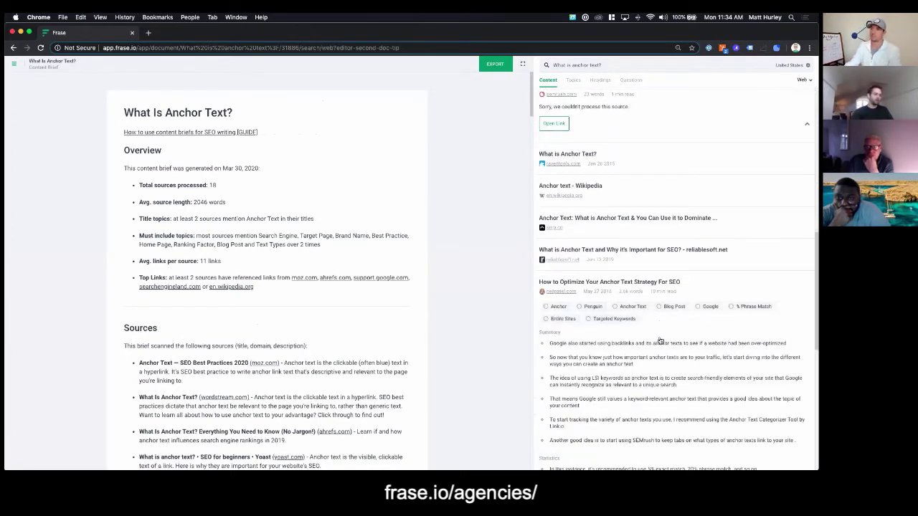
{"action": "scroll", "coordinate": [654, 337], "scroll_direction": "down", "scroll_amount": 5}
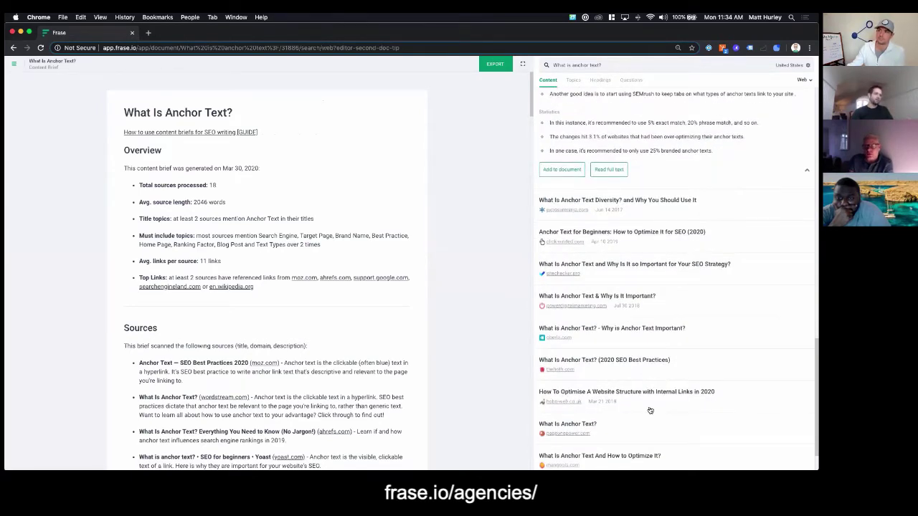
{"action": "scroll", "coordinate": [650, 410], "scroll_direction": "up", "scroll_amount": 3}
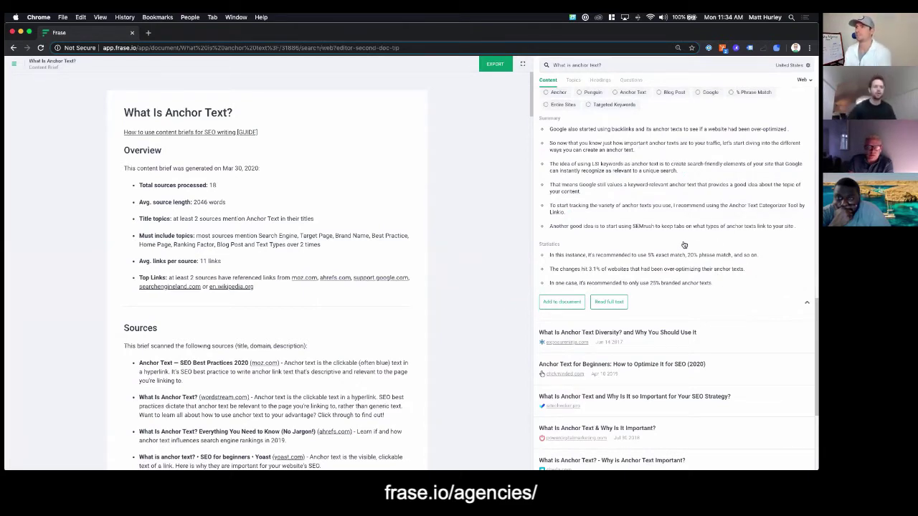
{"action": "scroll", "coordinate": [709, 309], "scroll_direction": "down", "scroll_amount": 1}
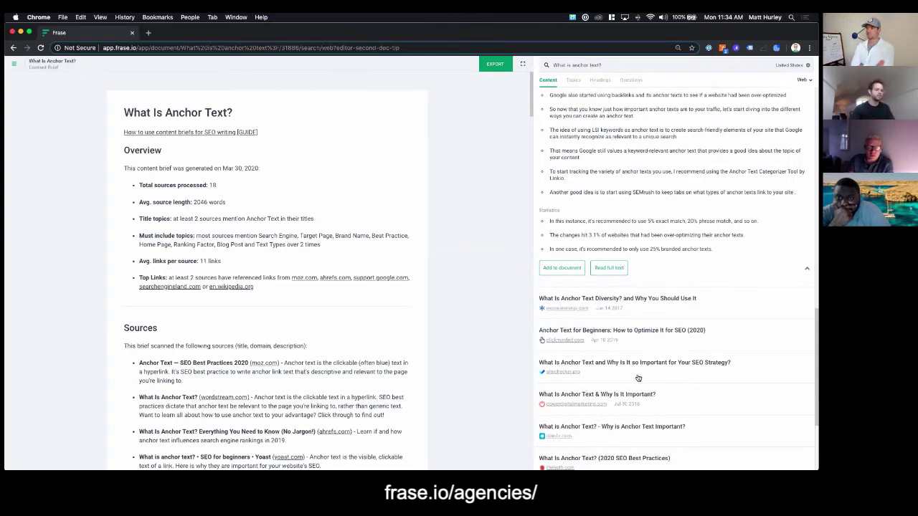
{"action": "scroll", "coordinate": [638, 378], "scroll_direction": "down", "scroll_amount": 3}
{"action": "scroll", "coordinate": [628, 426], "scroll_direction": "down", "scroll_amount": 2}
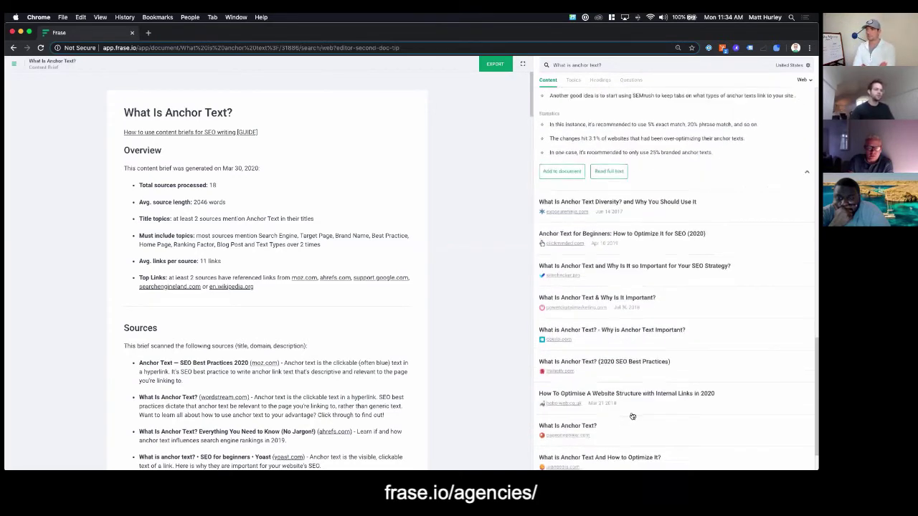
Expand the Power Digital article "What Is Anchor Text & Why Is It Important?" and review its topics, summary and statistics.
{"action": "left_click", "coordinate": [683, 268]}
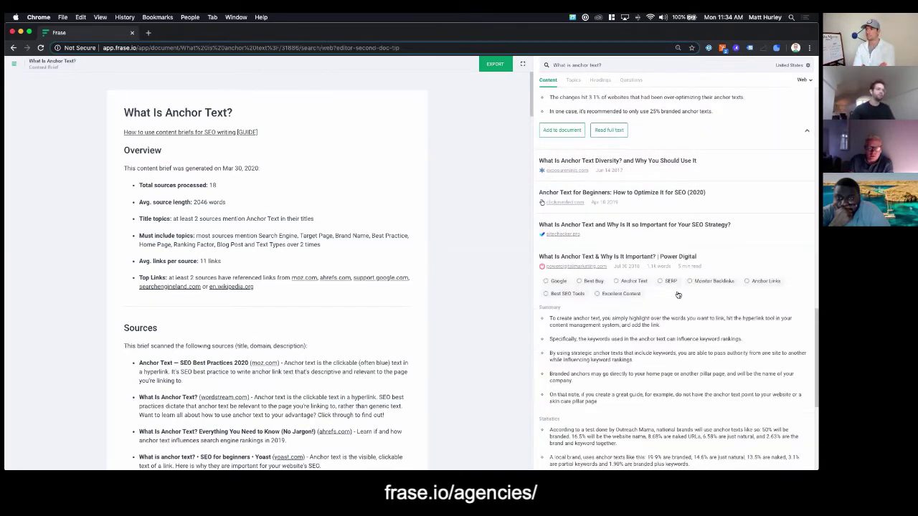
{"action": "scroll", "coordinate": [678, 335], "scroll_direction": "down", "scroll_amount": 2}
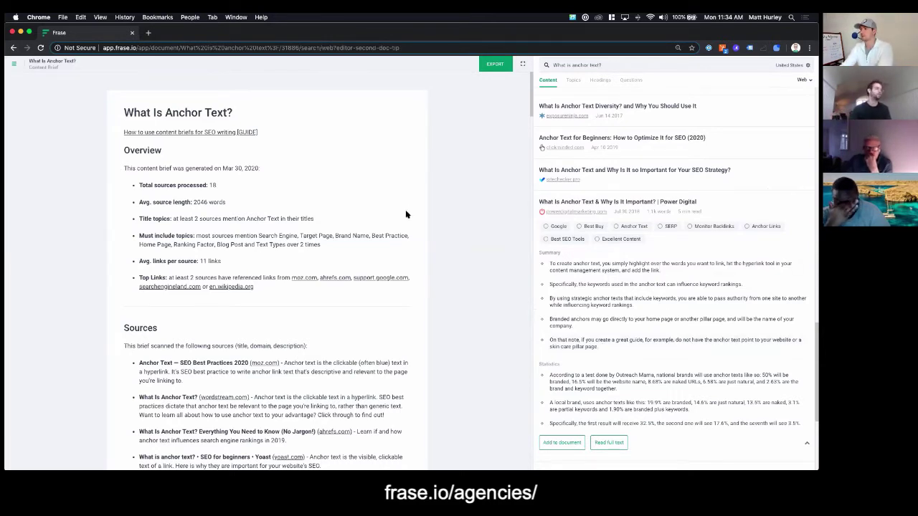
Review the content brief's Overview and the list of scanned Sources.
{"action": "left_click", "coordinate": [251, 113]}
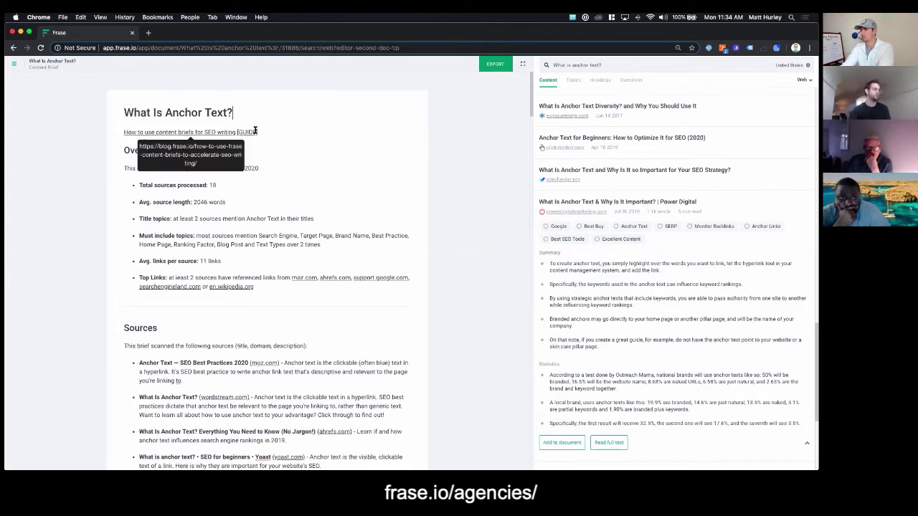
{"action": "left_click", "coordinate": [354, 262]}
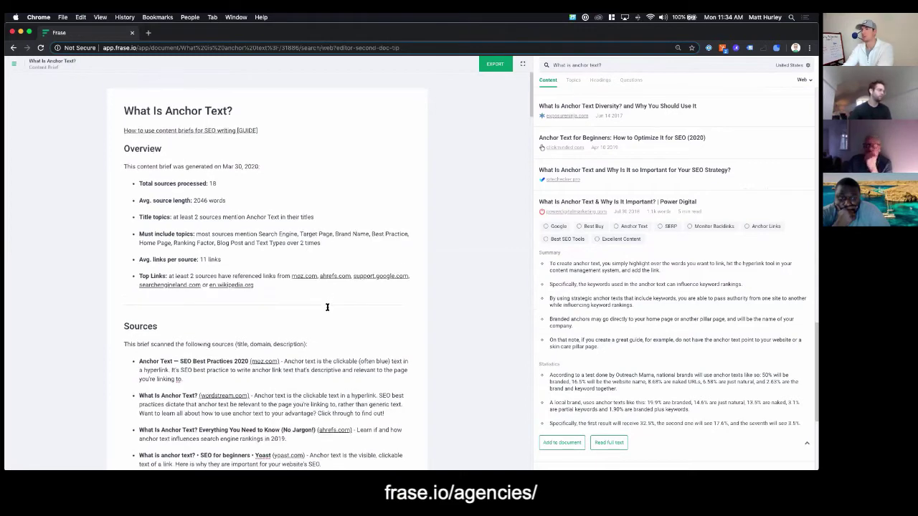
{"action": "scroll", "coordinate": [324, 308], "scroll_direction": "down", "scroll_amount": 1}
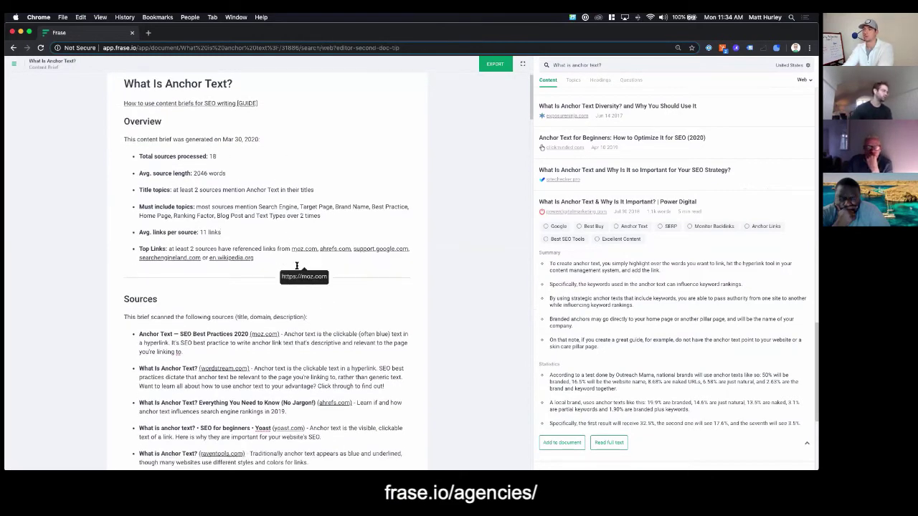
{"action": "scroll", "coordinate": [294, 269], "scroll_direction": "down", "scroll_amount": 5}
{"action": "scroll", "coordinate": [297, 231], "scroll_direction": "down", "scroll_amount": 6}
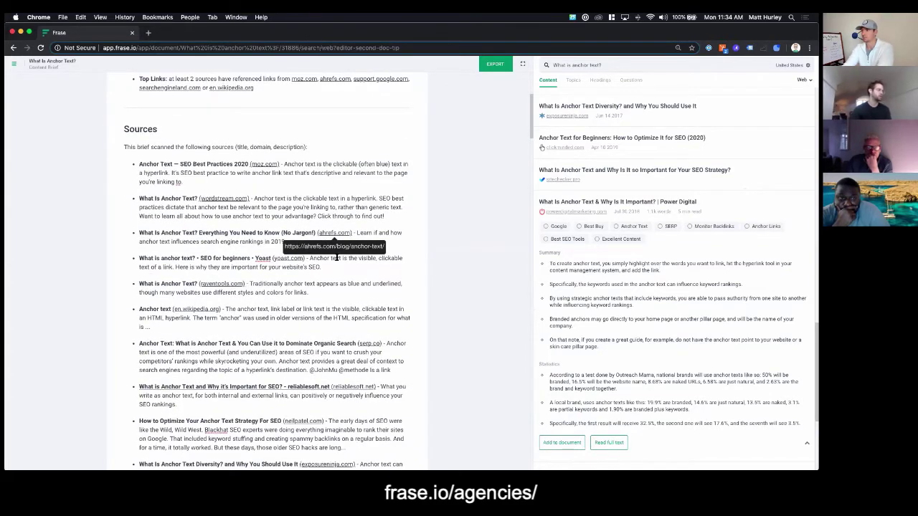
{"action": "scroll", "coordinate": [335, 257], "scroll_direction": "down", "scroll_amount": 3}
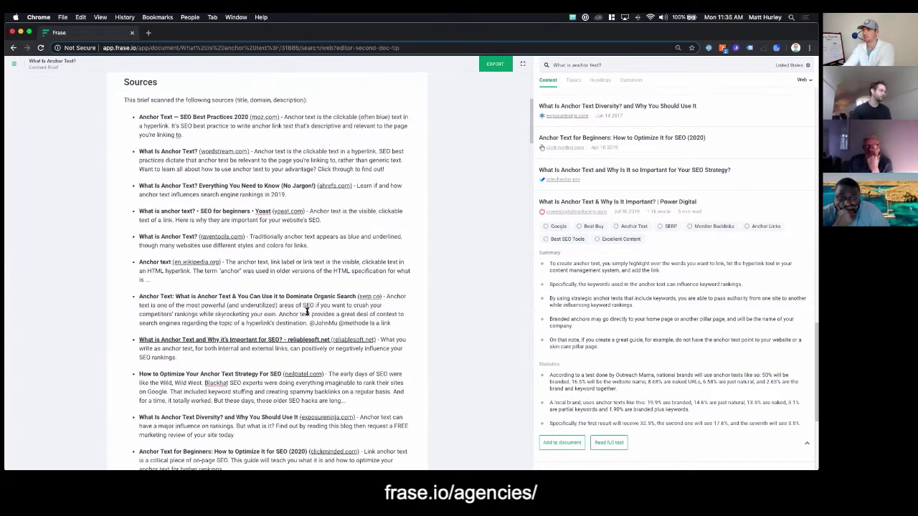
{"action": "scroll", "coordinate": [307, 311], "scroll_direction": "down", "scroll_amount": 20}
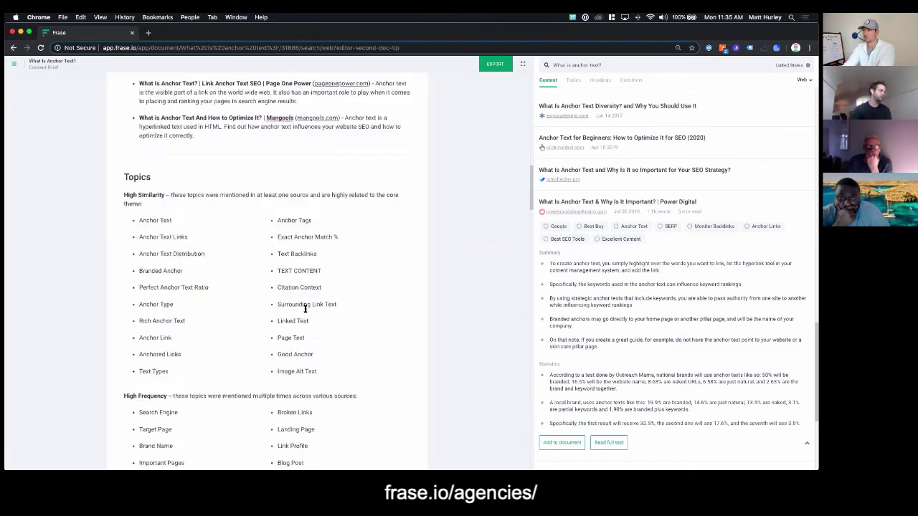
Review the brief's Topics, Highlights for top topics, Competitor Subsections, Statistics and Links sections.
{"action": "scroll", "coordinate": [305, 308], "scroll_direction": "down", "scroll_amount": 2}
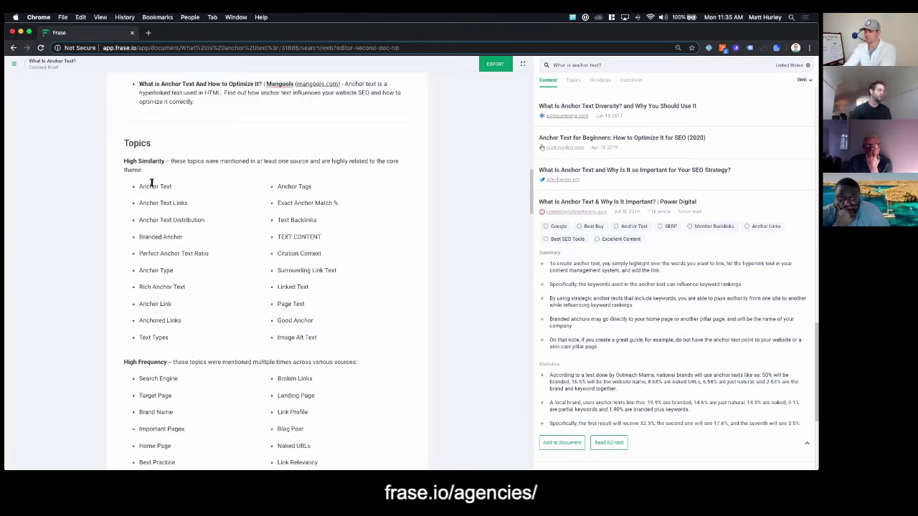
{"action": "scroll", "coordinate": [229, 215], "scroll_direction": "down", "scroll_amount": 1}
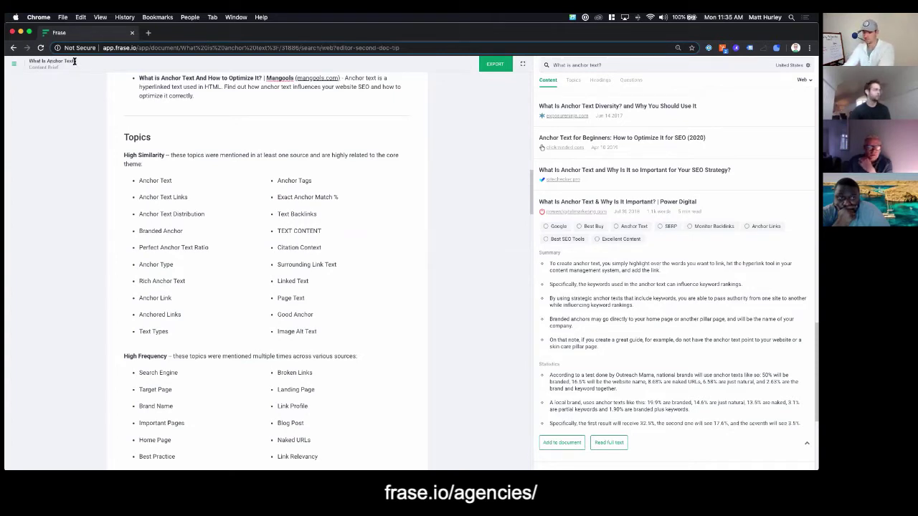
{"action": "scroll", "coordinate": [203, 228], "scroll_direction": "down", "scroll_amount": 3}
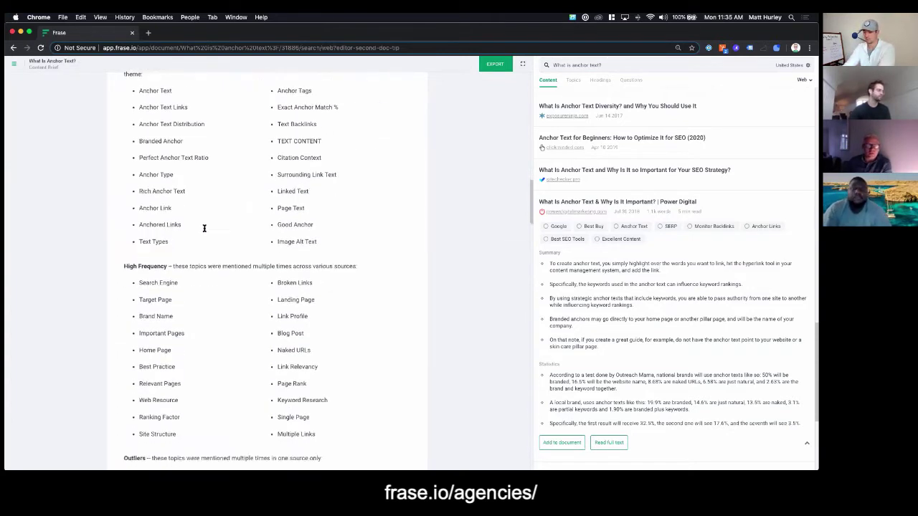
{"action": "scroll", "coordinate": [204, 228], "scroll_direction": "down", "scroll_amount": 3}
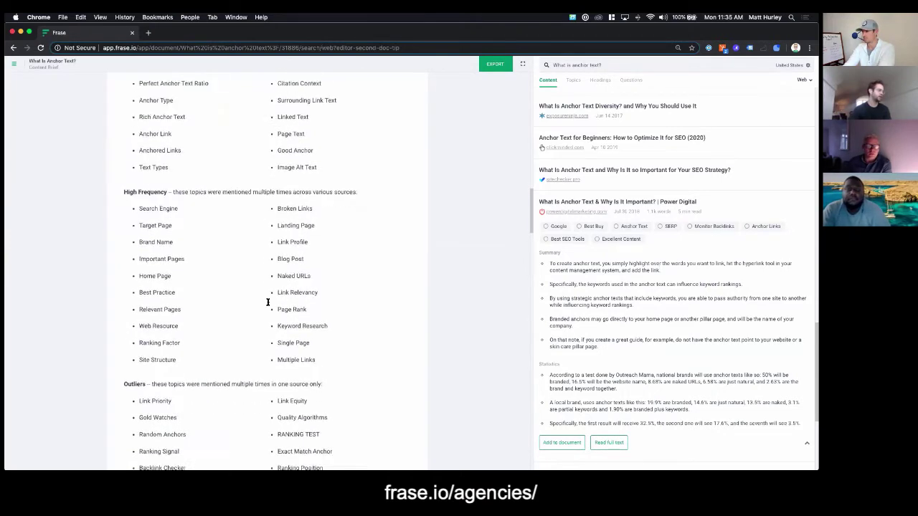
{"action": "scroll", "coordinate": [267, 302], "scroll_direction": "down", "scroll_amount": 5}
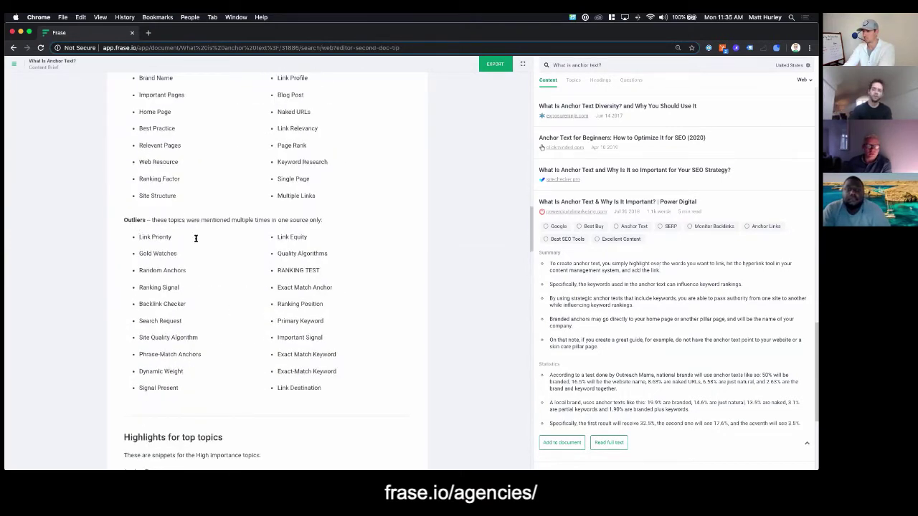
{"action": "scroll", "coordinate": [218, 295], "scroll_direction": "down", "scroll_amount": 8}
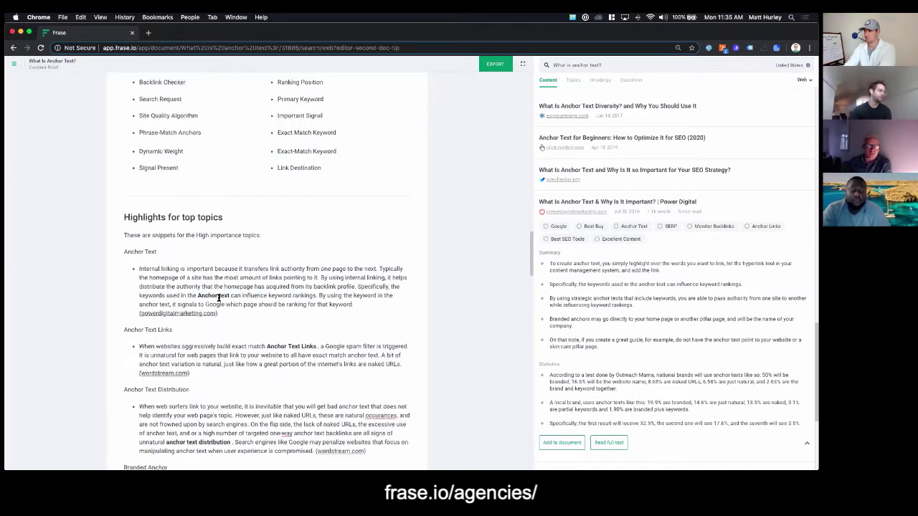
{"action": "scroll", "coordinate": [218, 301], "scroll_direction": "down", "scroll_amount": 1}
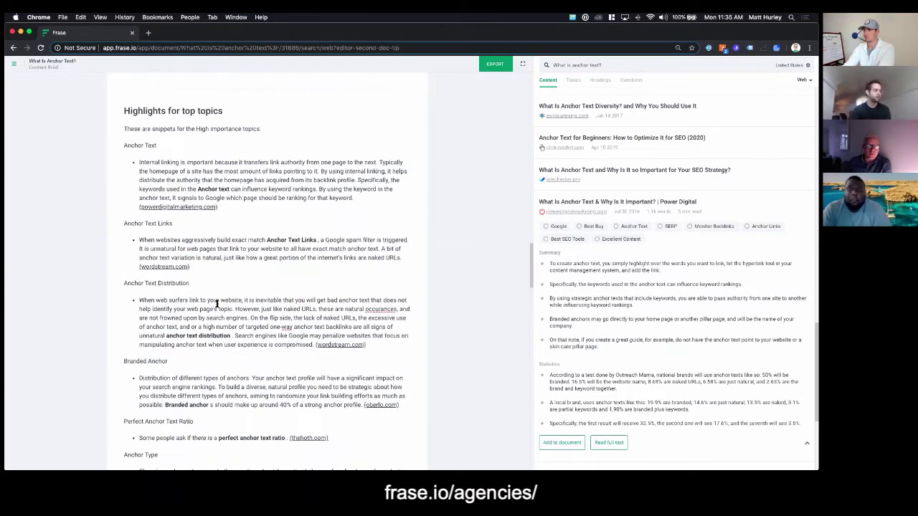
{"action": "scroll", "coordinate": [218, 304], "scroll_direction": "down", "scroll_amount": 10}
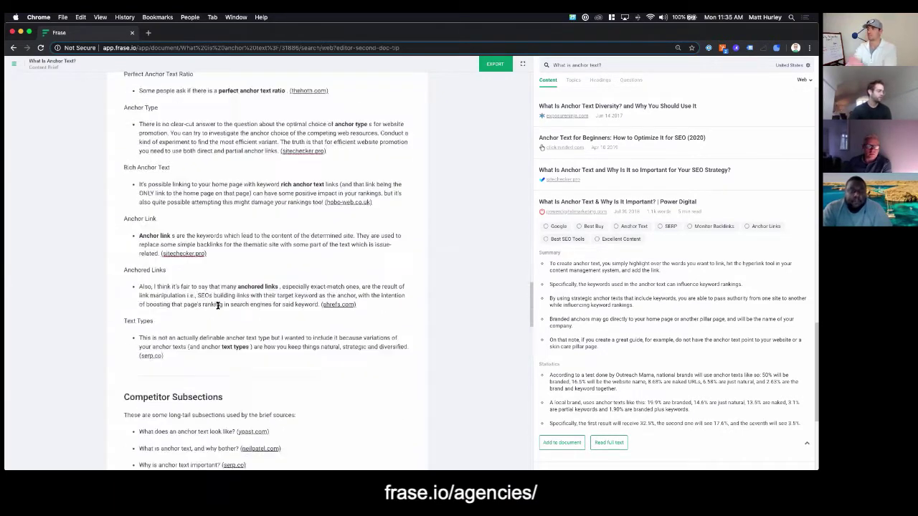
{"action": "scroll", "coordinate": [218, 305], "scroll_direction": "down", "scroll_amount": 6}
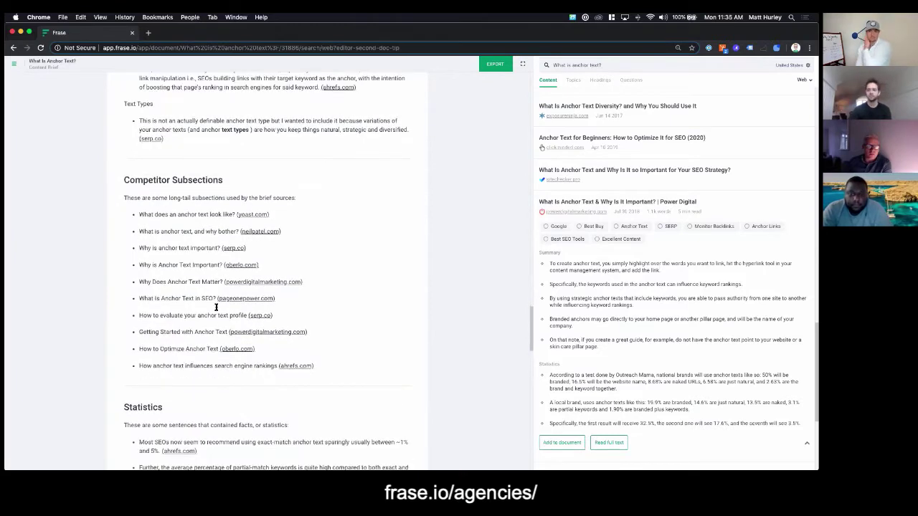
{"action": "scroll", "coordinate": [216, 309], "scroll_direction": "down", "scroll_amount": 12}
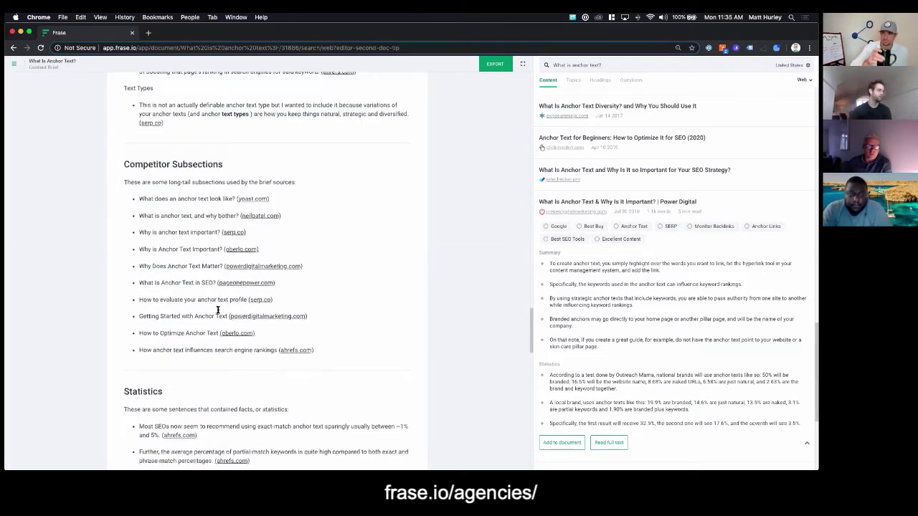
{"action": "scroll", "coordinate": [216, 315], "scroll_direction": "down", "scroll_amount": 8}
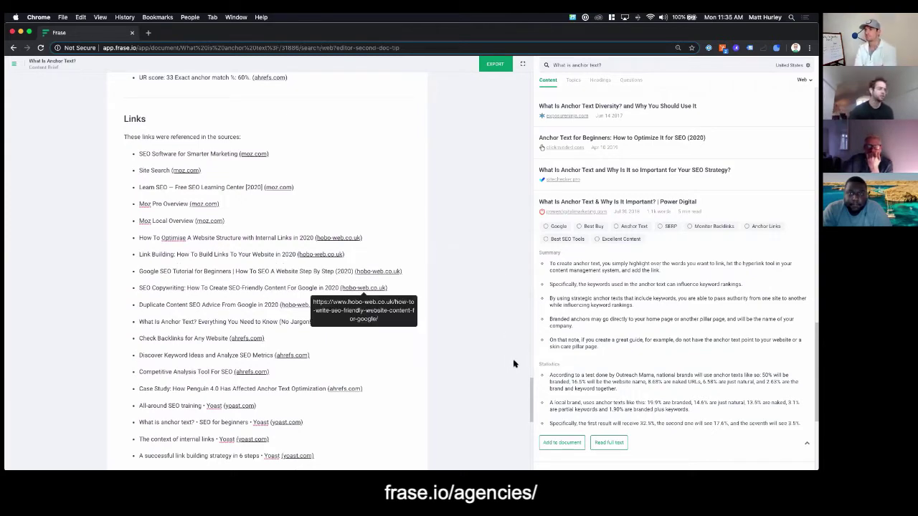
Replace the moz.com entry in the brief's Sources list with the text "Hello".
{"action": "left_click_drag", "start_coordinate": [531, 389], "coordinate": [534, 72]}
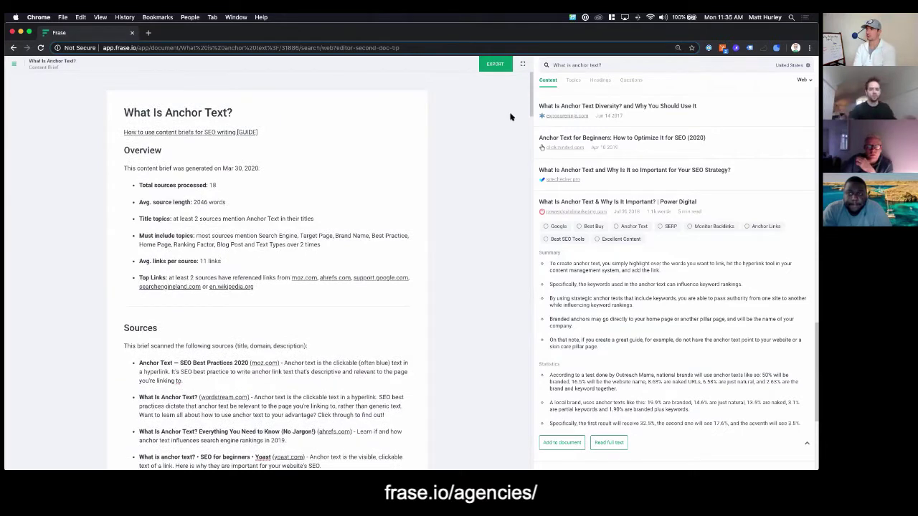
{"action": "scroll", "coordinate": [266, 297], "scroll_direction": "down", "scroll_amount": 2}
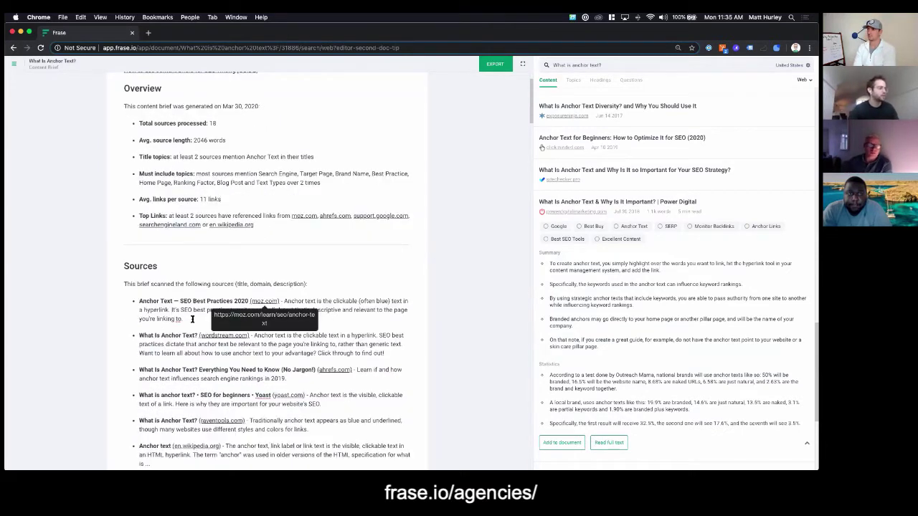
{"action": "left_click_drag", "start_coordinate": [198, 320], "coordinate": [139, 301]}
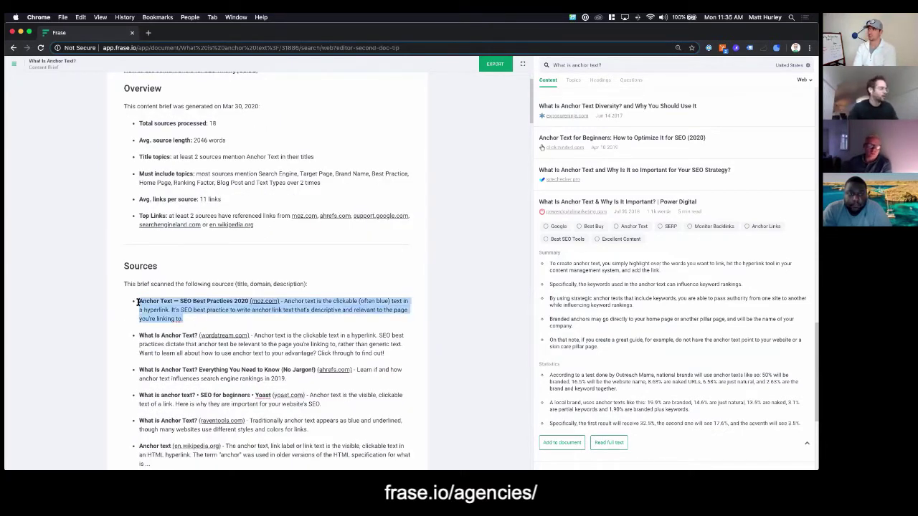
{"action": "key", "text": "BackSpace"}
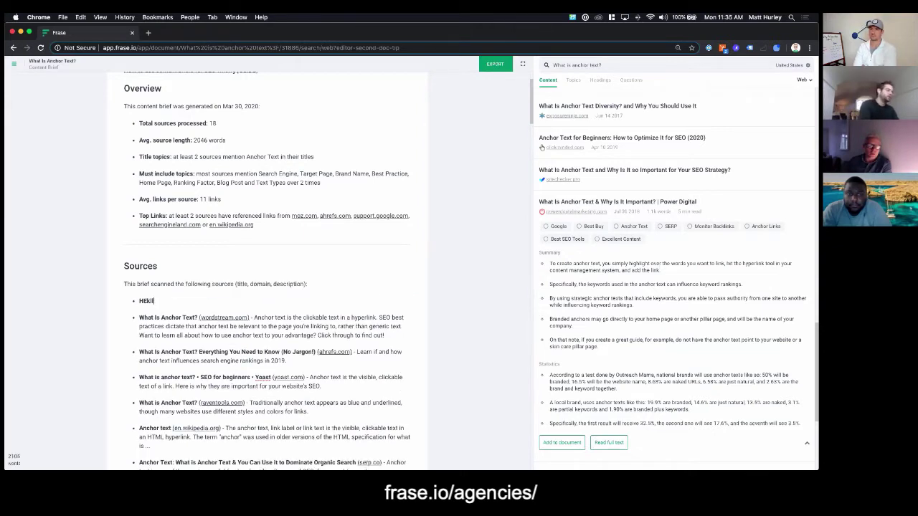
{"action": "type", "text": "HEe"}
{"action": "key", "text": "BackSpace"}
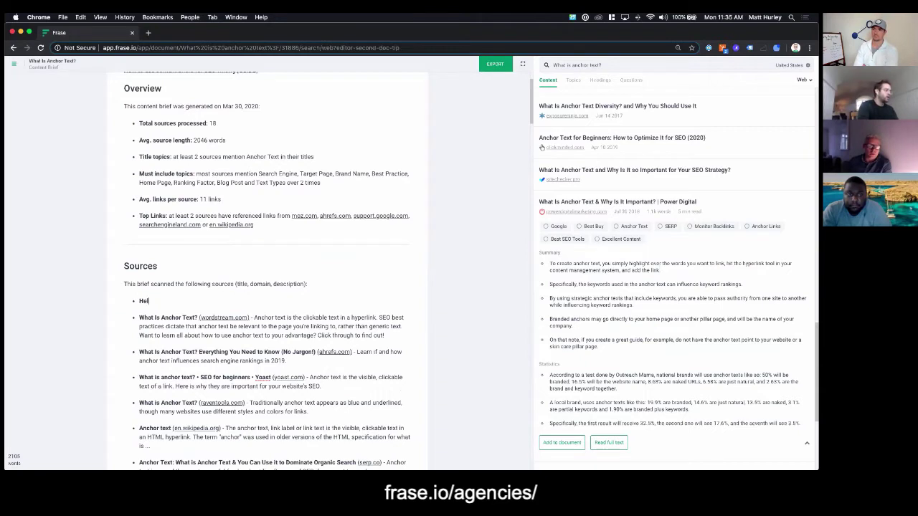
Delete the ahrefs.com entry and its empty bullet from the brief's Sources list.
{"action": "triple_click", "coordinate": [292, 360]}
{"action": "key", "text": "BackSpace"}
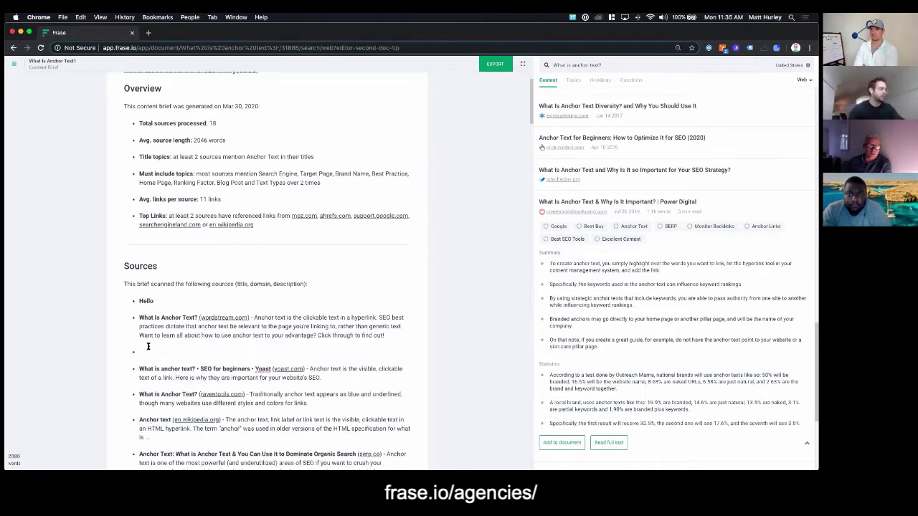
{"action": "key", "text": "BackSpace"}
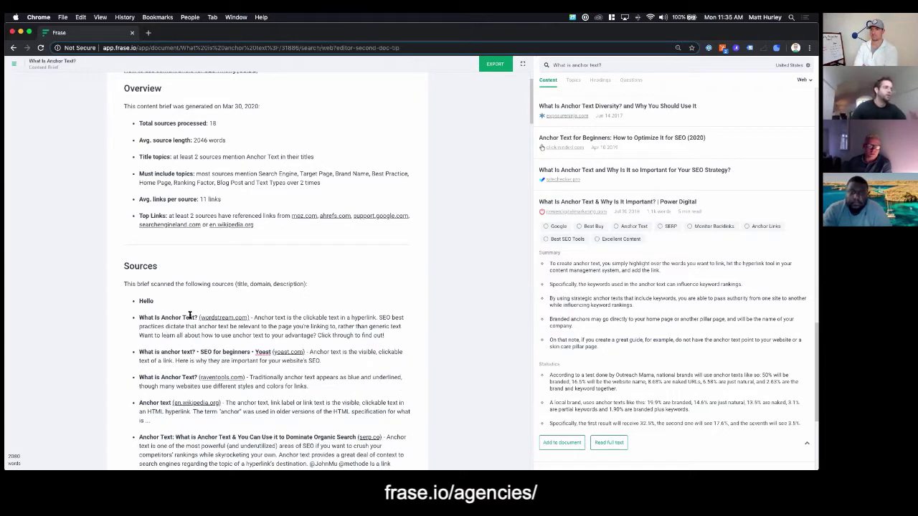
Show the search results' headings beside the brief and insert blank lines beneath the Topics heading.
{"action": "left_click", "coordinate": [597, 81]}
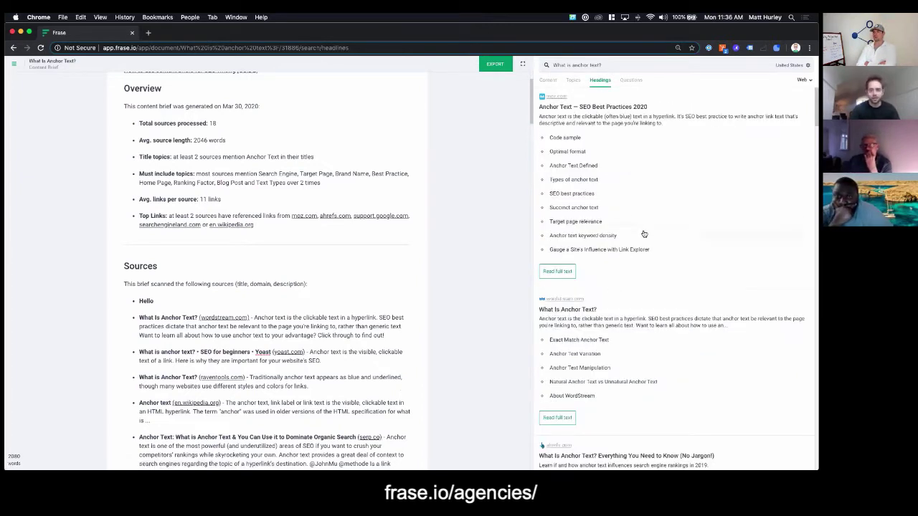
{"action": "left_click", "coordinate": [201, 264]}
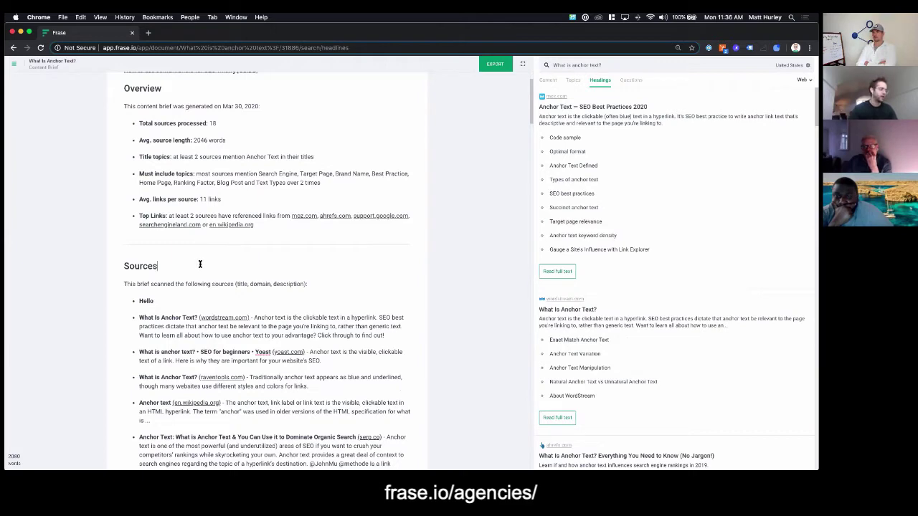
{"action": "scroll", "coordinate": [211, 263], "scroll_direction": "down", "scroll_amount": 10}
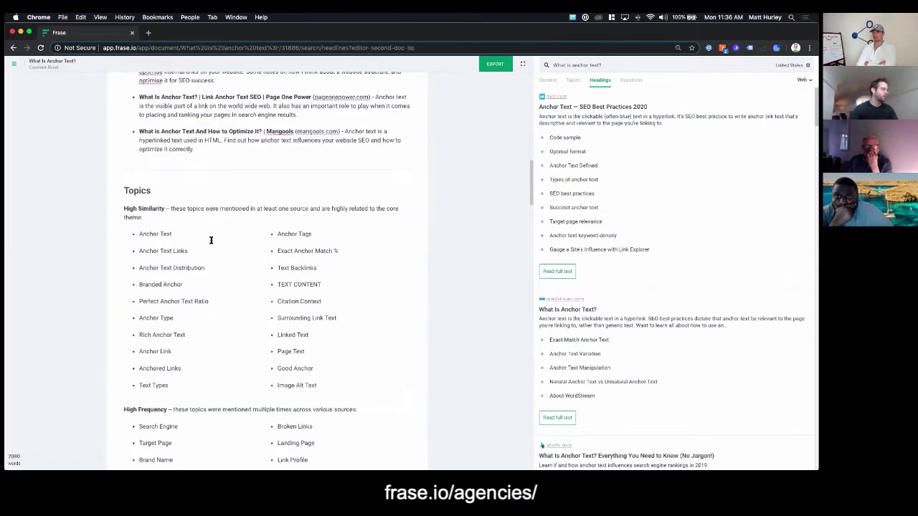
{"action": "key", "text": "Return"}
{"action": "key", "text": "Return"}
{"action": "key", "text": "Return"}
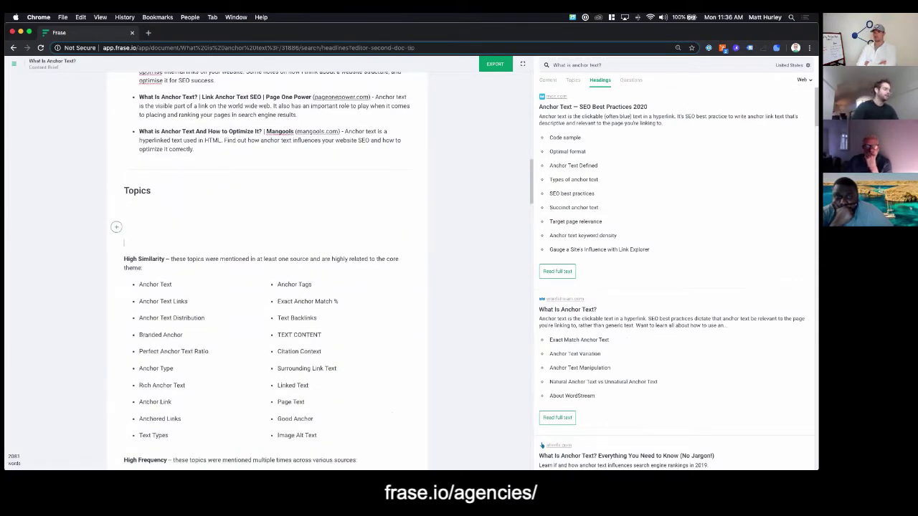
Add the Moz headings "Code sample", "Succinct anchor text" and "Target page relevance" beneath the Topics heading.
{"action": "left_click", "coordinate": [564, 141]}
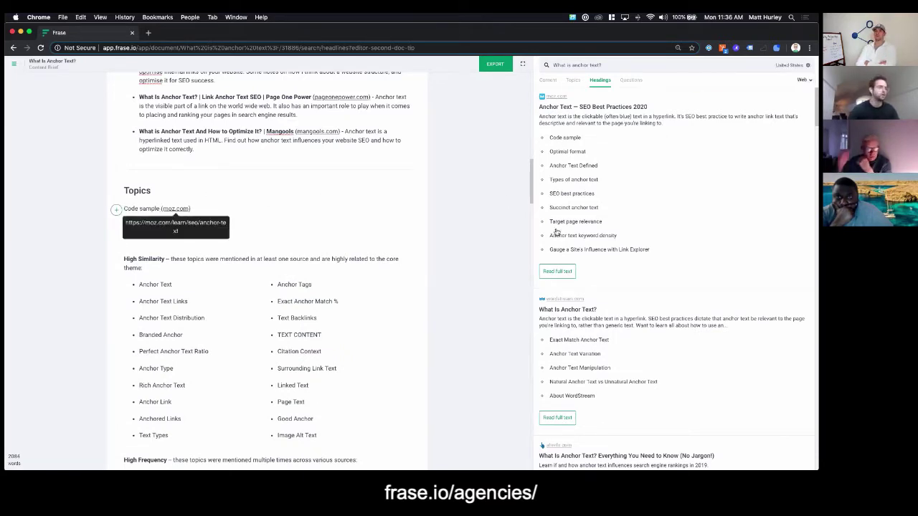
{"action": "left_click", "coordinate": [574, 208]}
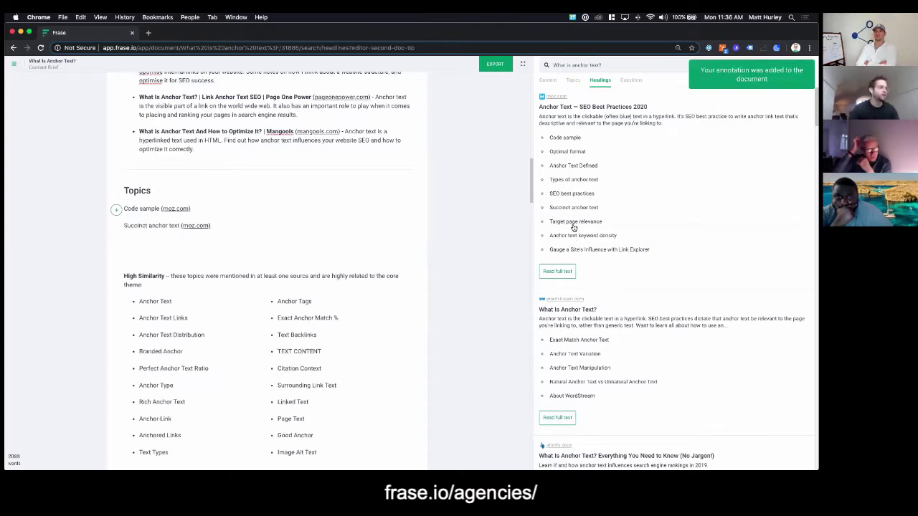
{"action": "left_click", "coordinate": [575, 223]}
Format the three inserted Moz headings under Topics as h3.
{"action": "left_click_drag", "start_coordinate": [231, 242], "coordinate": [123, 208]}
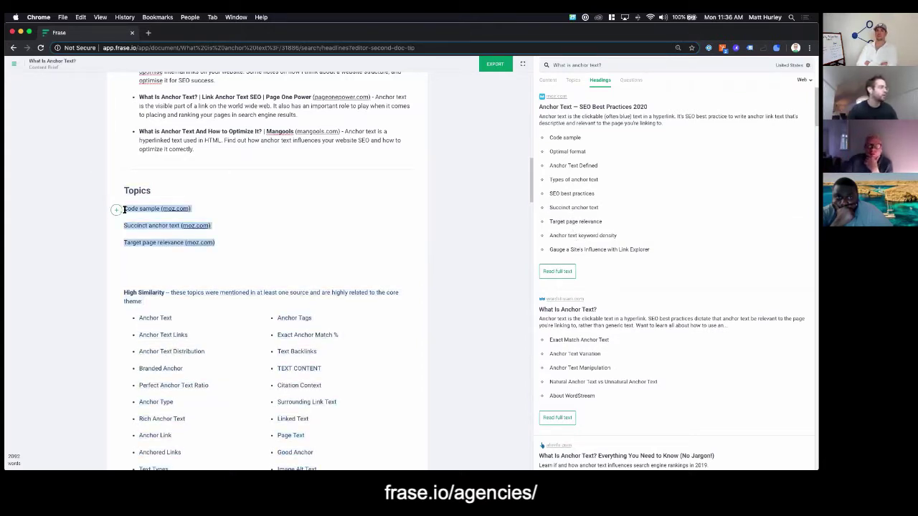
{"action": "left_click", "coordinate": [295, 193]}
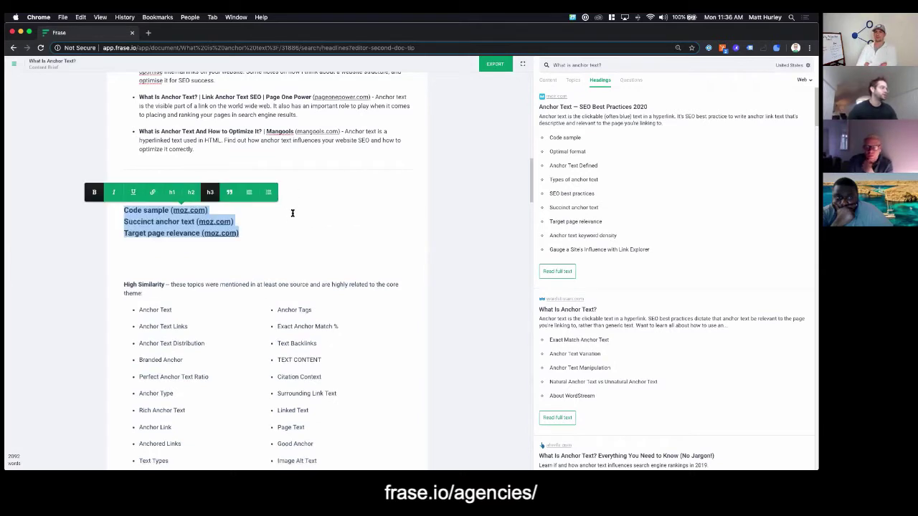
{"action": "left_click", "coordinate": [294, 226]}
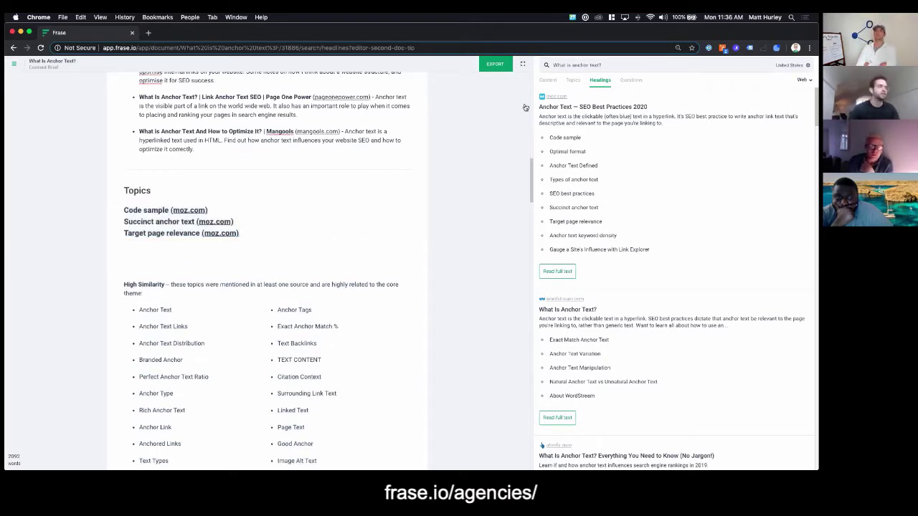
Try to show the search results' questions beside the brief and insert a blank line beneath the Moz headings under Topics.
{"action": "left_click", "coordinate": [628, 80]}
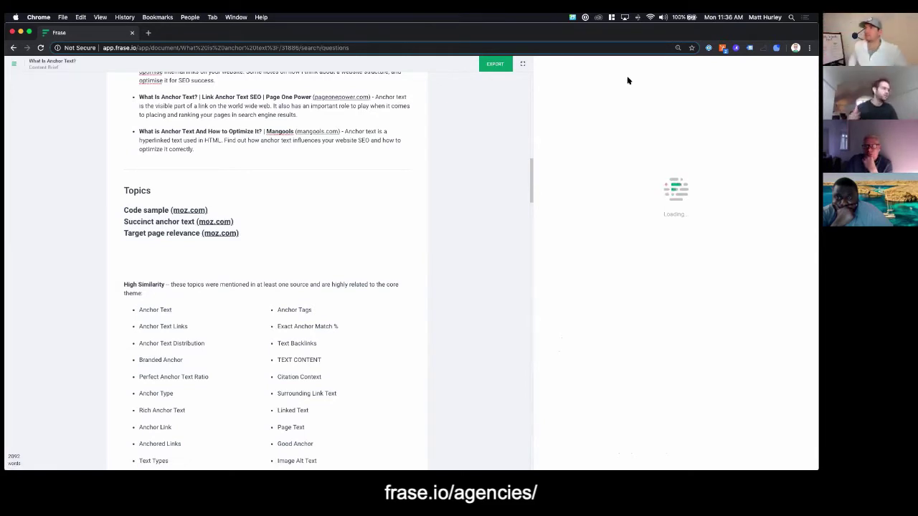
{"action": "left_click", "coordinate": [265, 231]}
{"action": "key", "text": "Return"}
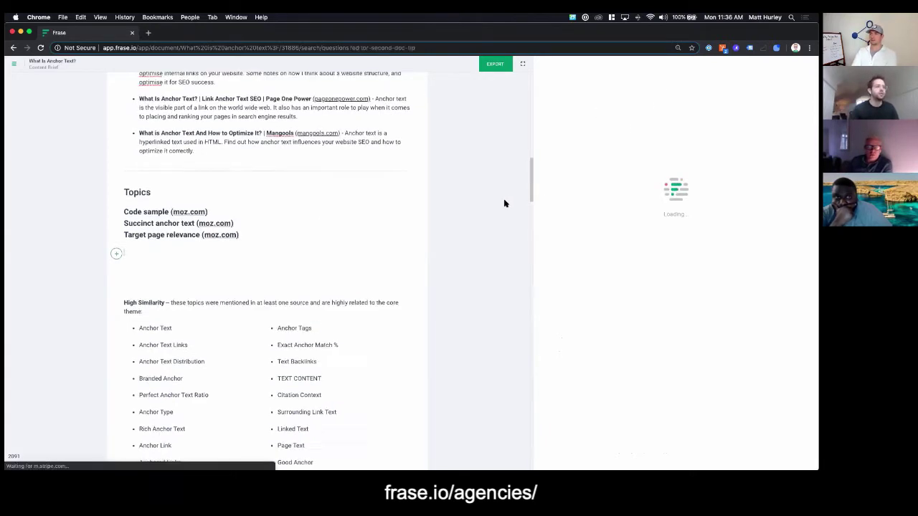
{"action": "scroll", "coordinate": [505, 204], "scroll_direction": "up", "scroll_amount": 1}
{"action": "scroll", "coordinate": [505, 203], "scroll_direction": "down", "scroll_amount": 1}
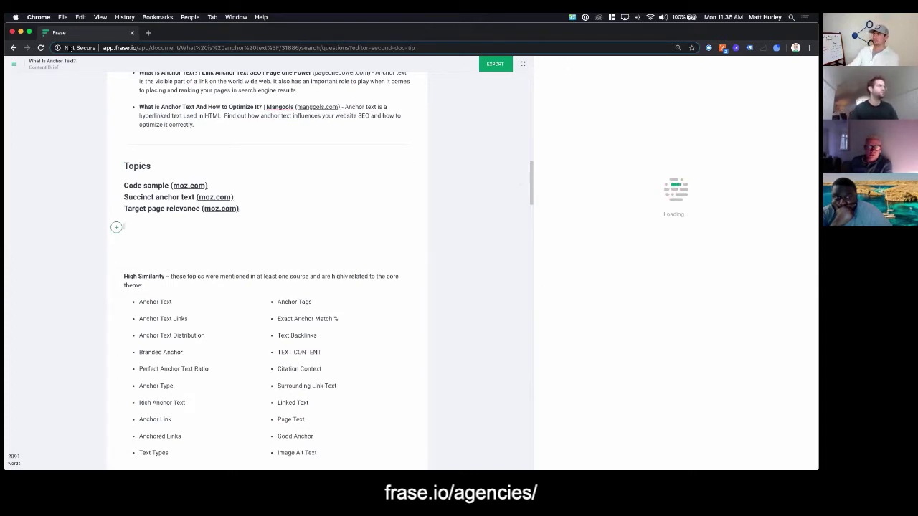
Reload the brief and show the search results' headings beside it.
{"action": "left_click", "coordinate": [40, 47]}
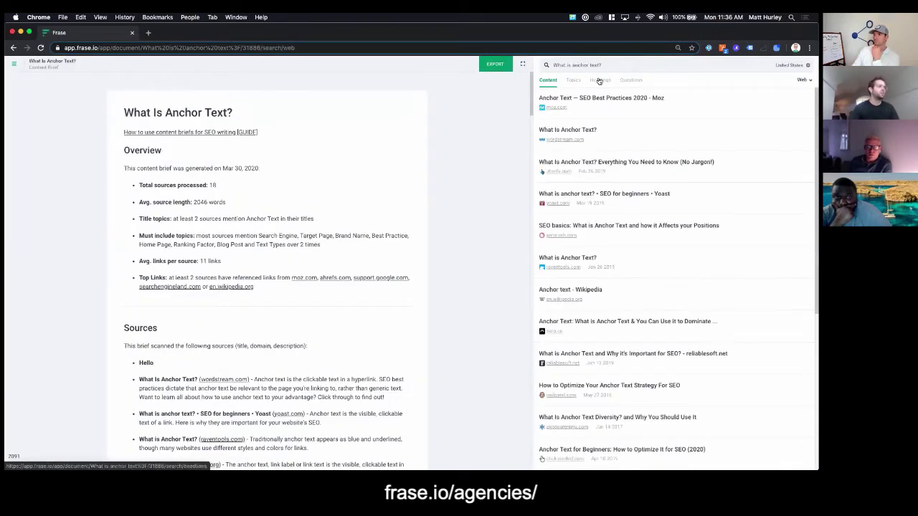
{"action": "left_click", "coordinate": [600, 80]}
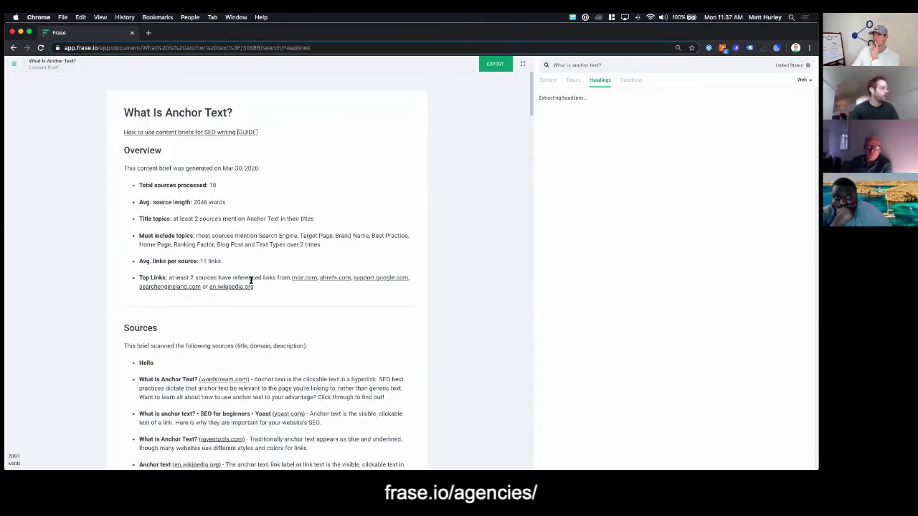
Delete the "Hello" entry and its bullet from the brief's Sources list.
{"action": "left_click_drag", "start_coordinate": [165, 364], "coordinate": [124, 357]}
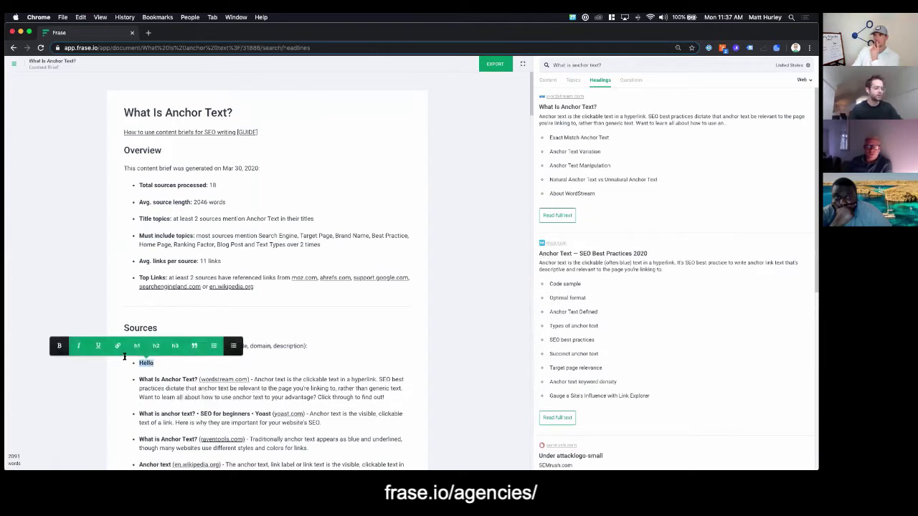
{"action": "key", "text": "BackSpace"}
{"action": "key", "text": "BackSpace"}
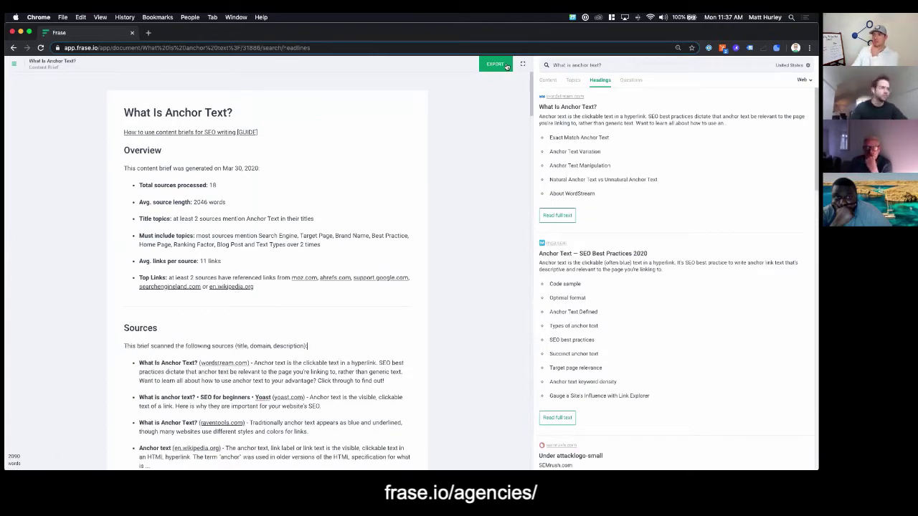
{"action": "left_click", "coordinate": [501, 67]}
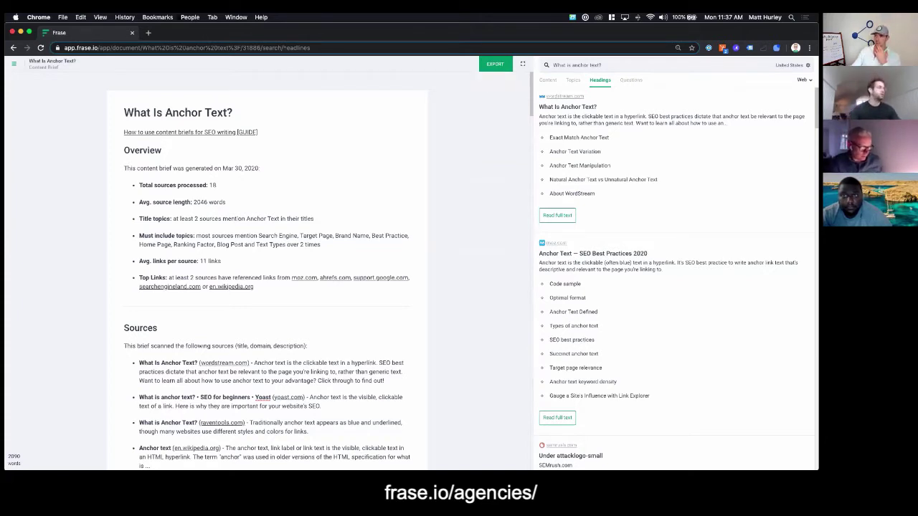
Search Google for "What is Anchor Text?" in a new browser tab.
{"action": "left_click", "coordinate": [148, 32]}
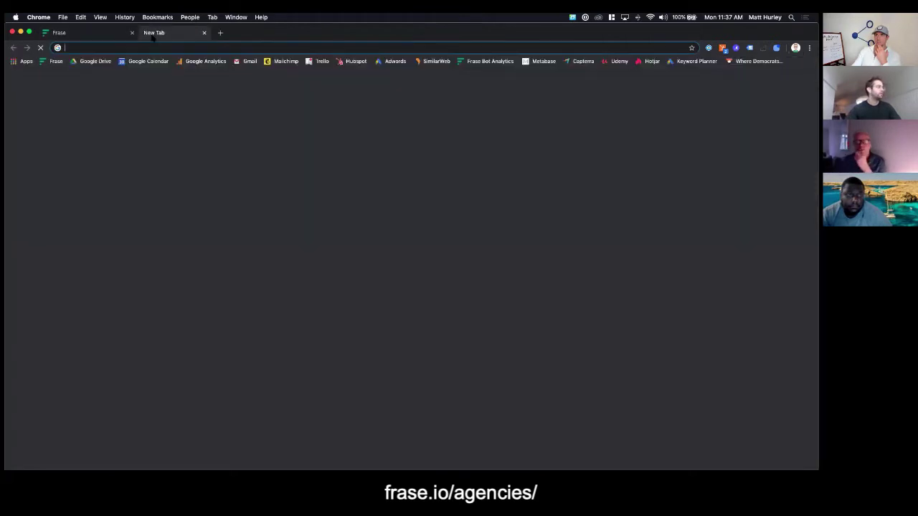
{"action": "type", "text": "What is "}
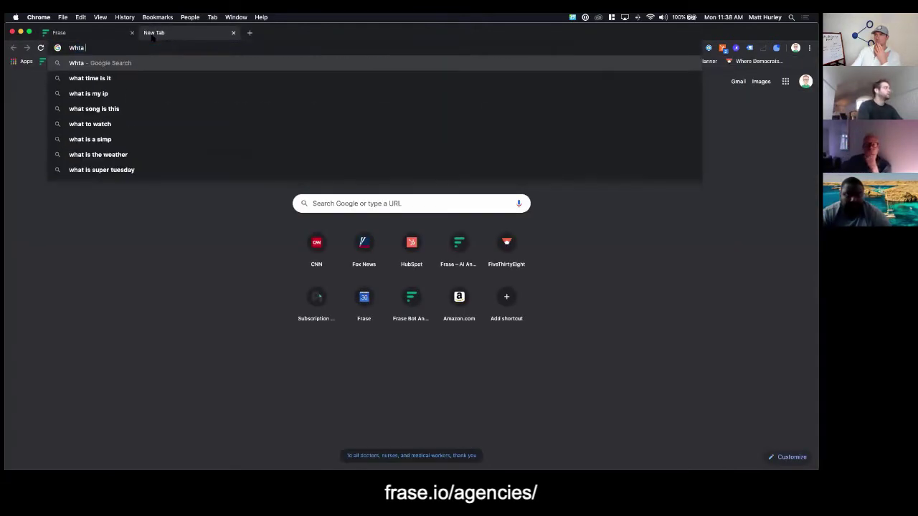
{"action": "type", "text": "Anc"}
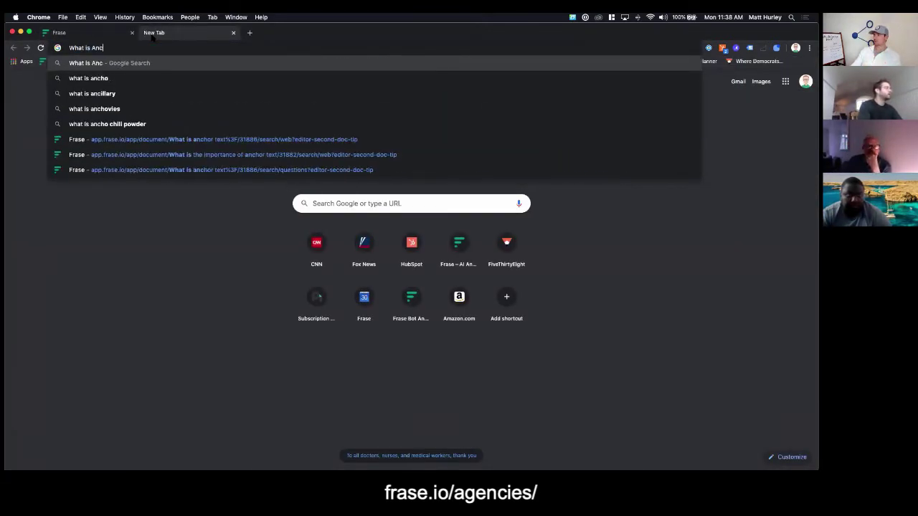
{"action": "type", "text": "hor Text?"}
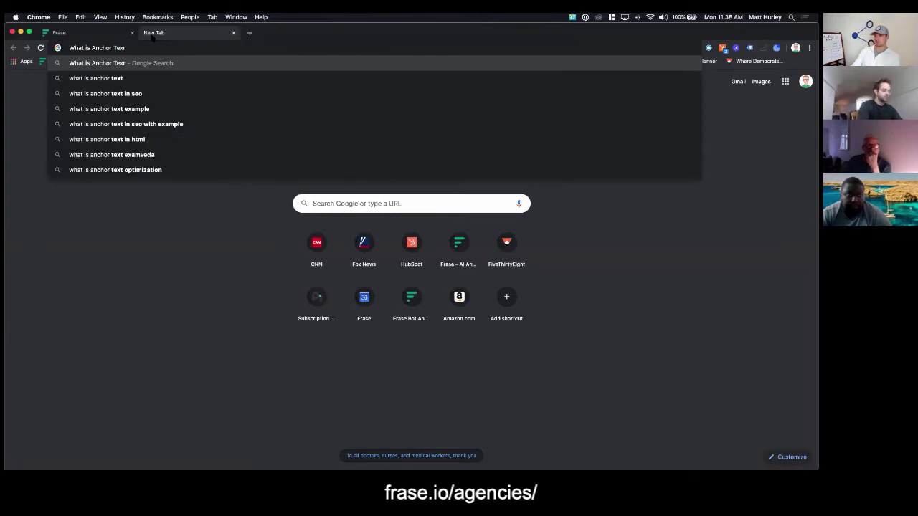
{"action": "key", "text": "Return"}
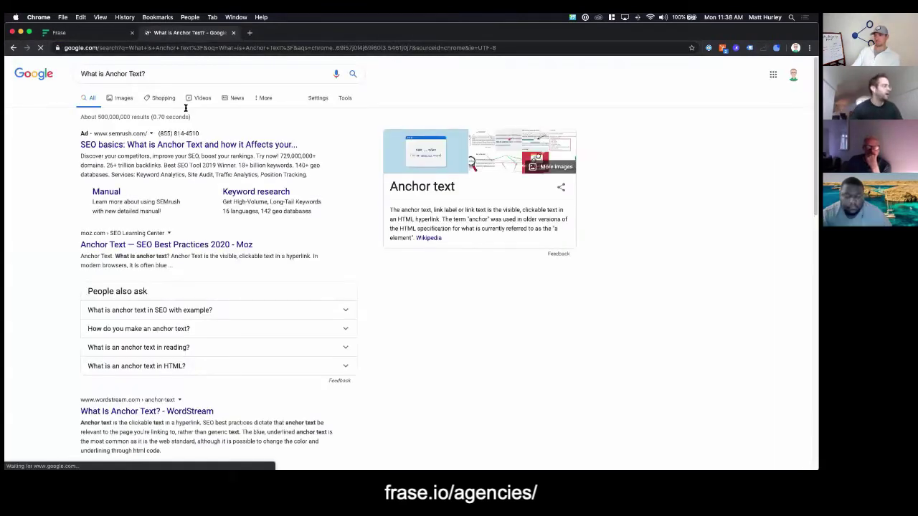
Open Moz's "Anchor Text — SEO Best Practices 2020" article from the search results and copy its URL.
{"action": "scroll", "coordinate": [230, 200], "scroll_direction": "down", "scroll_amount": 3}
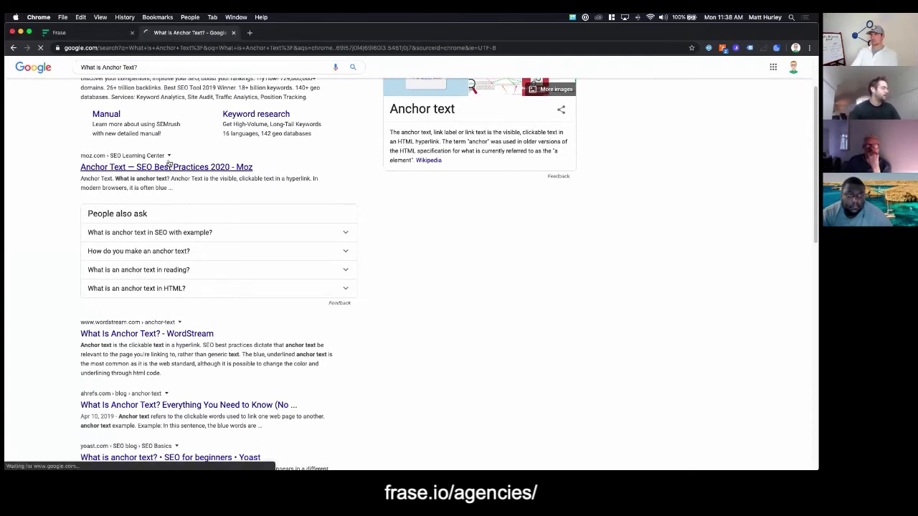
{"action": "left_click", "coordinate": [171, 167]}
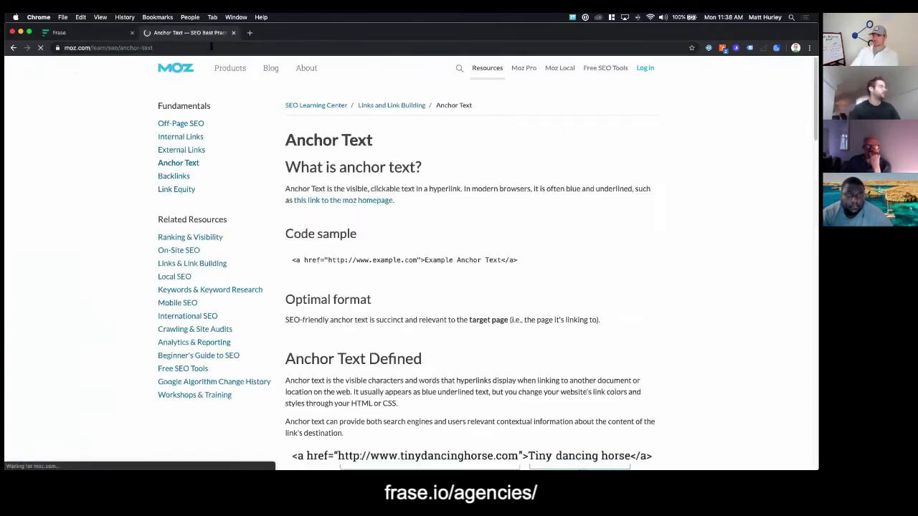
{"action": "scroll", "coordinate": [340, 216], "scroll_direction": "down", "scroll_amount": 15}
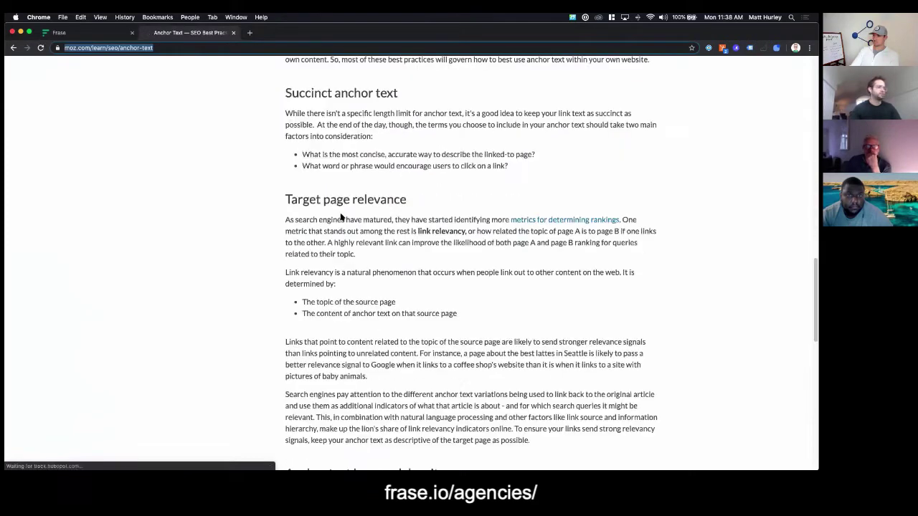
{"action": "scroll", "coordinate": [334, 206], "scroll_direction": "up", "scroll_amount": 8}
Return to Frase and start a new document of the Content Optimization type.
{"action": "left_click", "coordinate": [79, 33]}
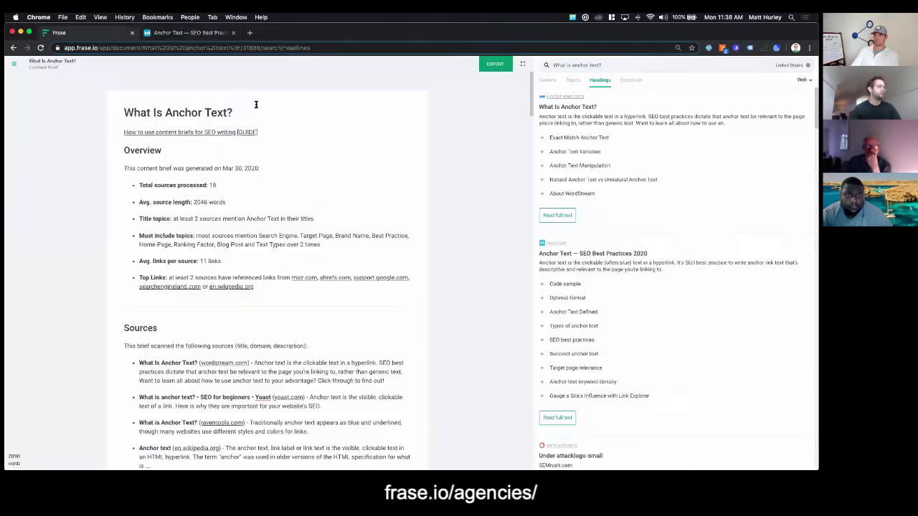
{"action": "left_click", "coordinate": [16, 66]}
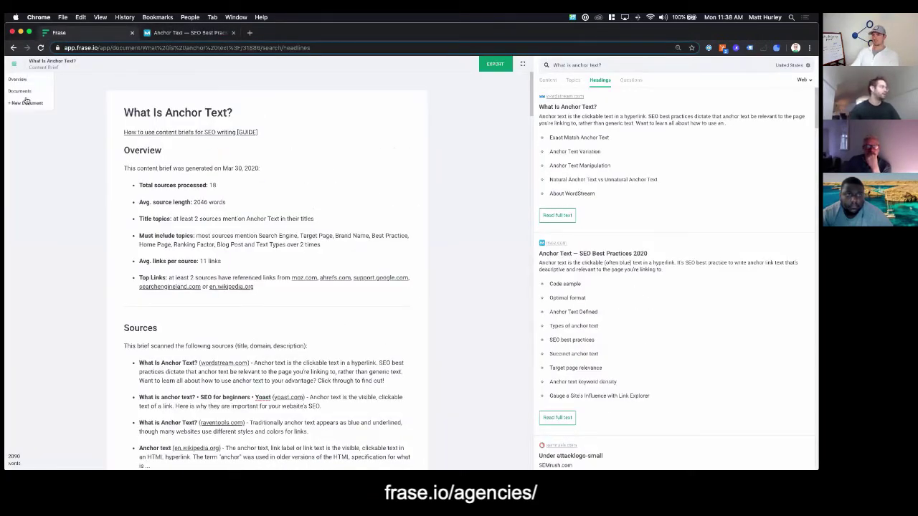
{"action": "left_click", "coordinate": [27, 103]}
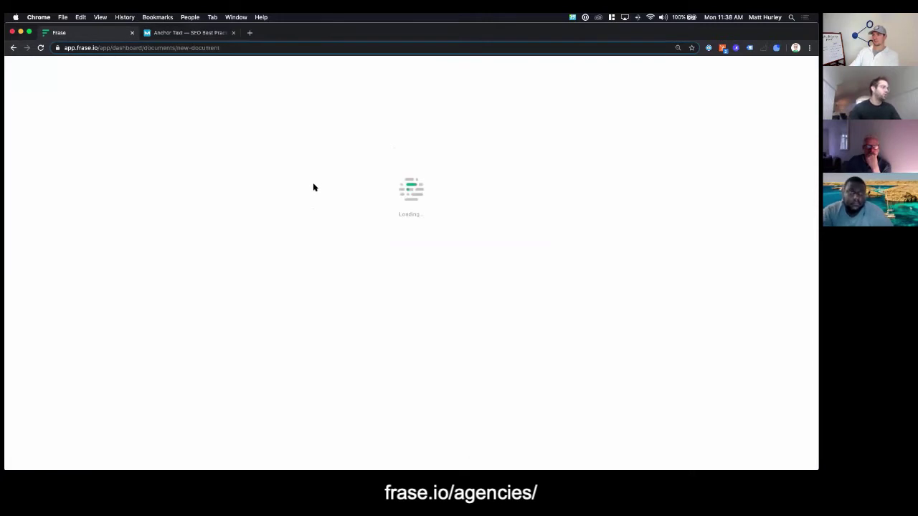
{"action": "left_click", "coordinate": [411, 175]}
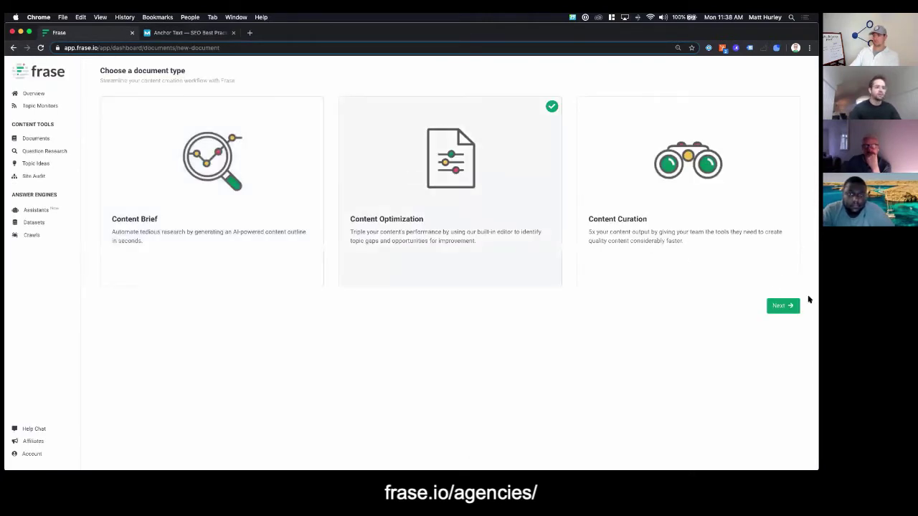
{"action": "left_click", "coordinate": [779, 306]}
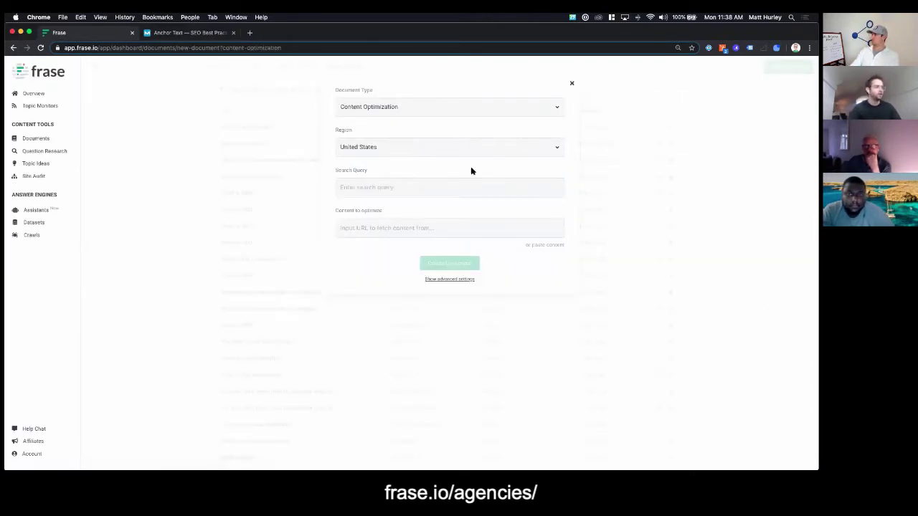
{"action": "left_click", "coordinate": [384, 227]}
{"action": "type", "text": "https://moz.com/learn/seo/anchor-text"}
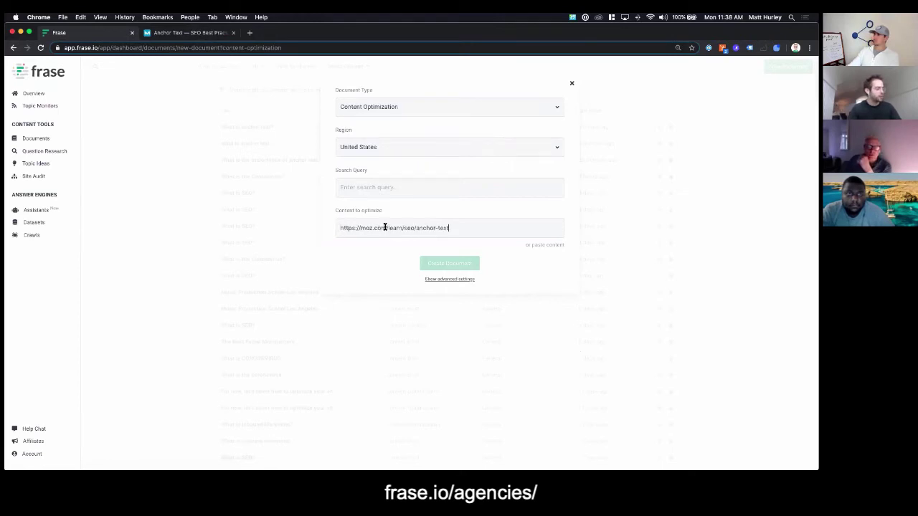
{"action": "left_click", "coordinate": [365, 188]}
{"action": "type", "text": "What "}
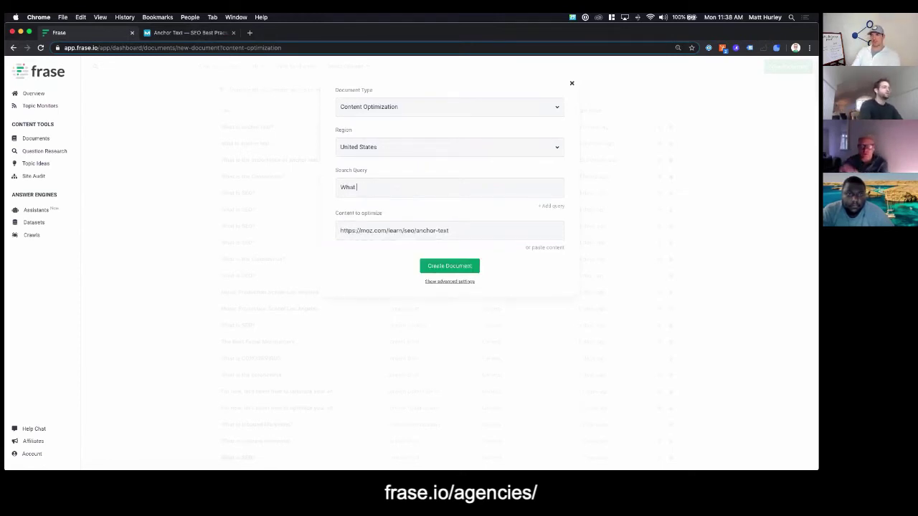
{"action": "type", "text": "is Anchor"}
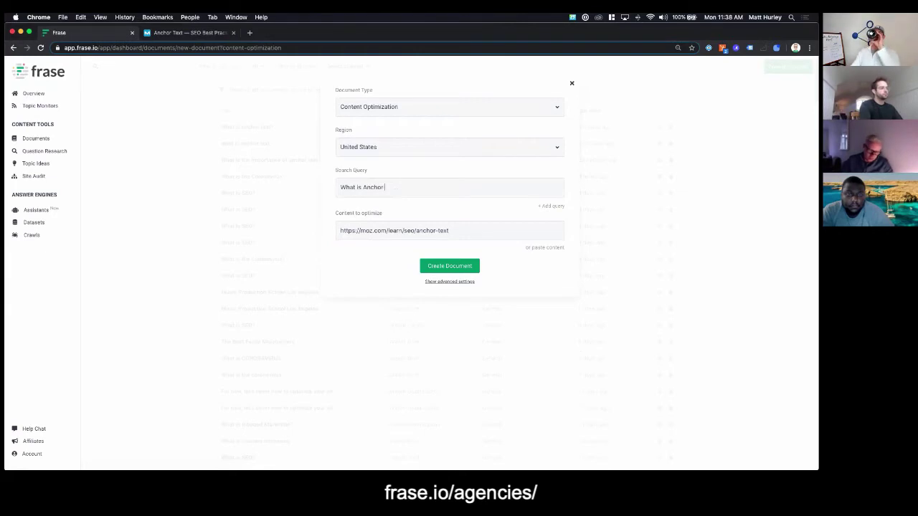
{"action": "type", "text": " Text?"}
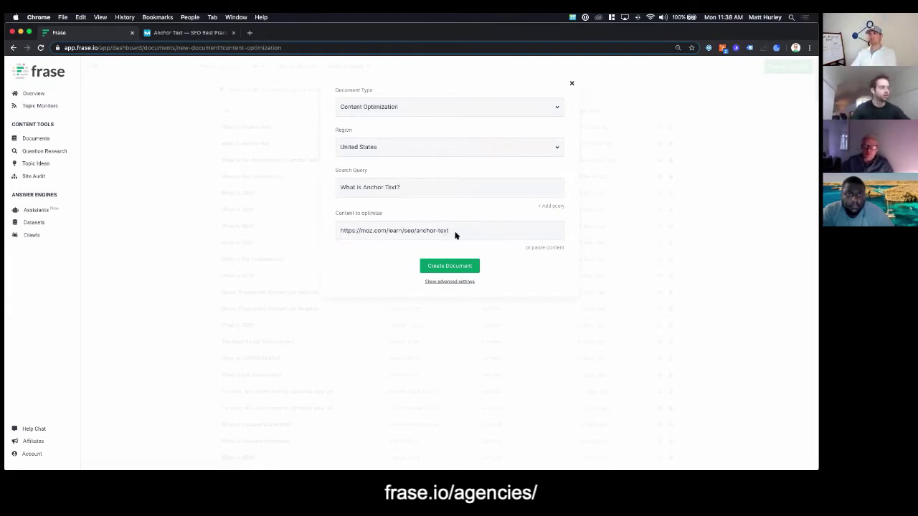
View the option for pasting content, return to the URL input and create the Content Optimization document.
{"action": "left_click", "coordinate": [545, 248]}
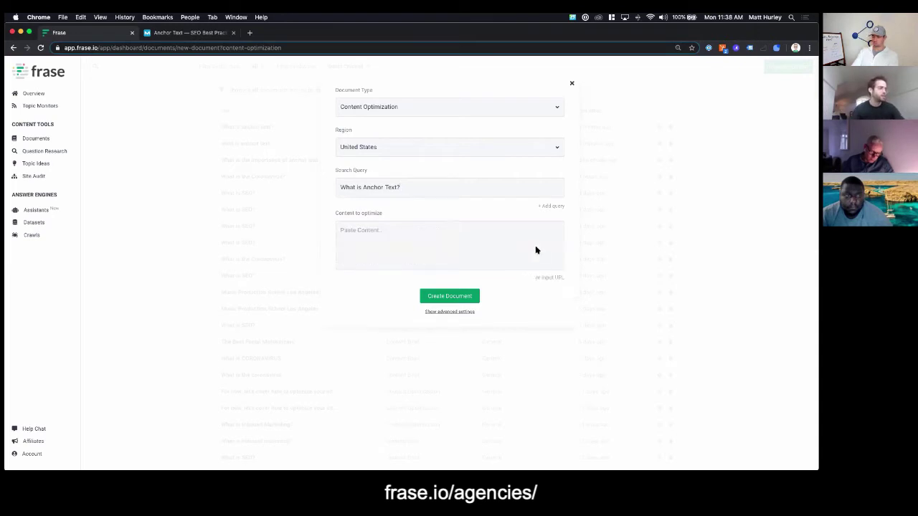
{"action": "left_click", "coordinate": [551, 278]}
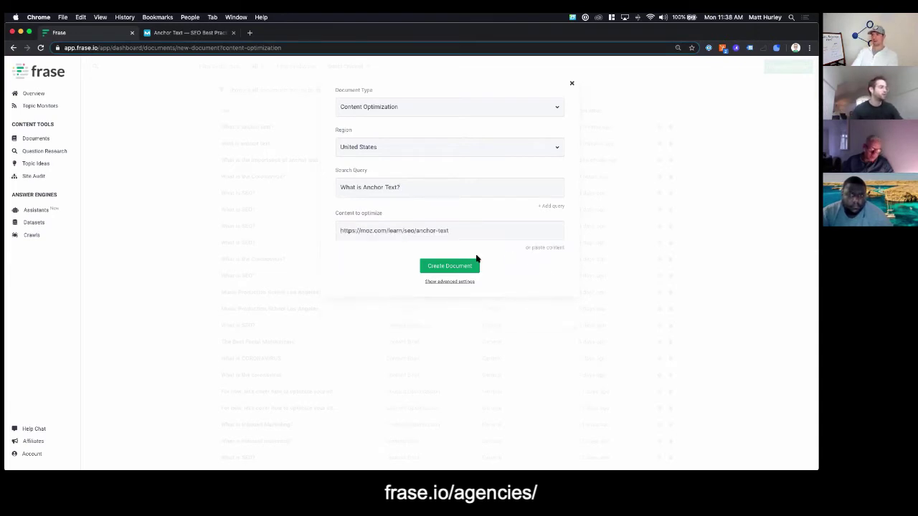
{"action": "left_click", "coordinate": [467, 265]}
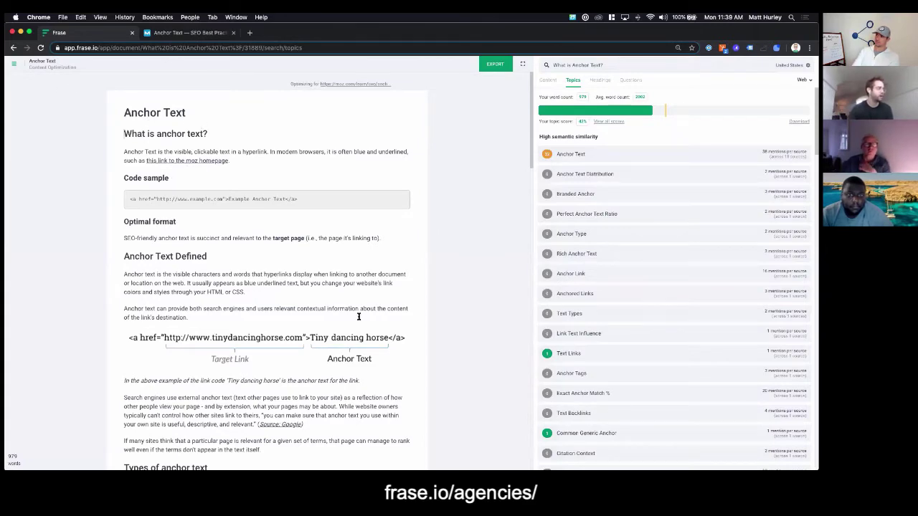
Examine the imported Moz article and compare its topic mentions with the competition's across both topic groups.
{"action": "scroll", "coordinate": [360, 320], "scroll_direction": "down", "scroll_amount": 5}
{"action": "scroll", "coordinate": [360, 320], "scroll_direction": "up", "scroll_amount": 5}
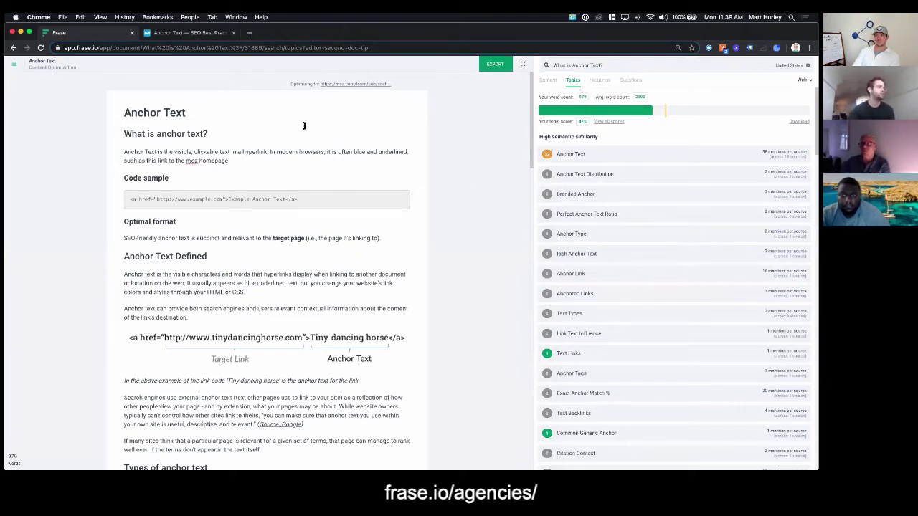
{"action": "left_click", "coordinate": [258, 111]}
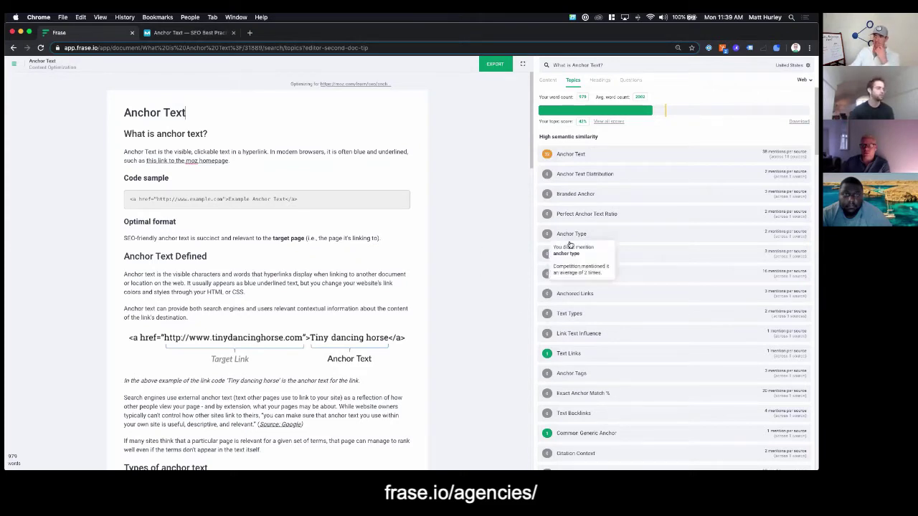
{"action": "scroll", "coordinate": [616, 355], "scroll_direction": "down", "scroll_amount": 2}
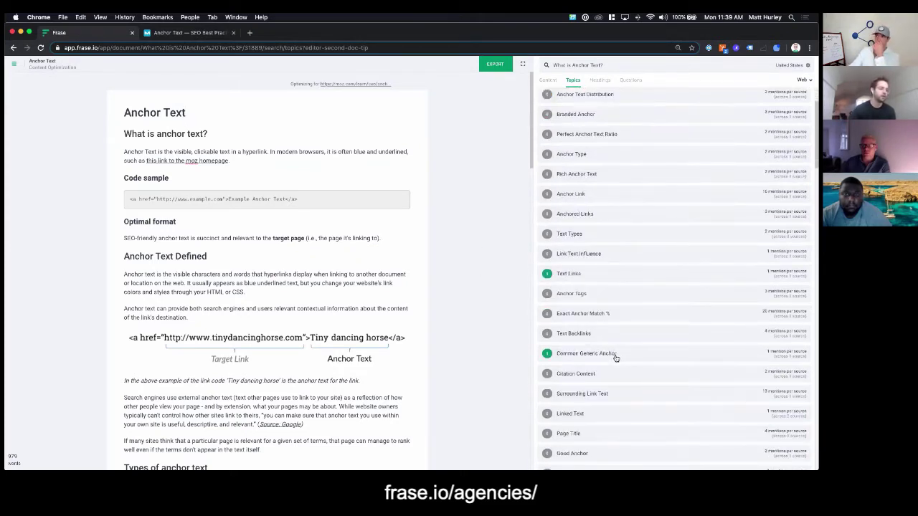
{"action": "scroll", "coordinate": [614, 363], "scroll_direction": "down", "scroll_amount": 10}
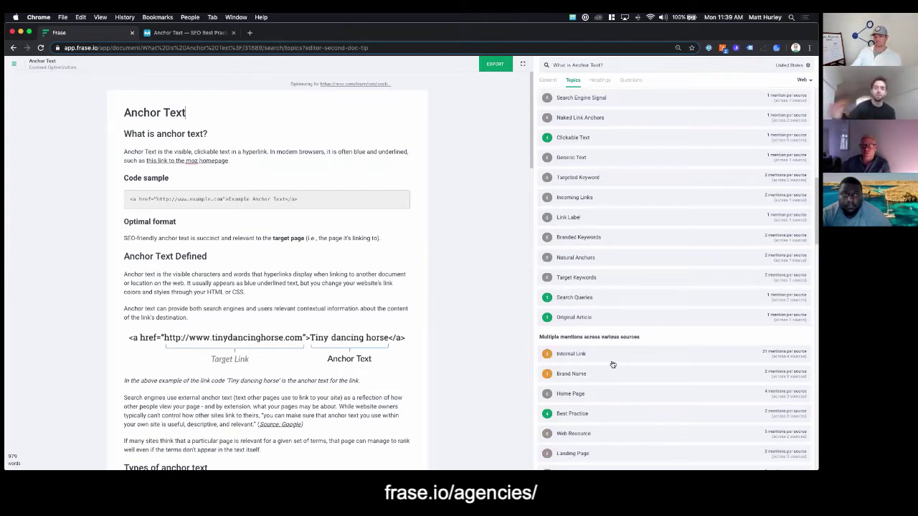
{"action": "scroll", "coordinate": [619, 370], "scroll_direction": "down", "scroll_amount": 3}
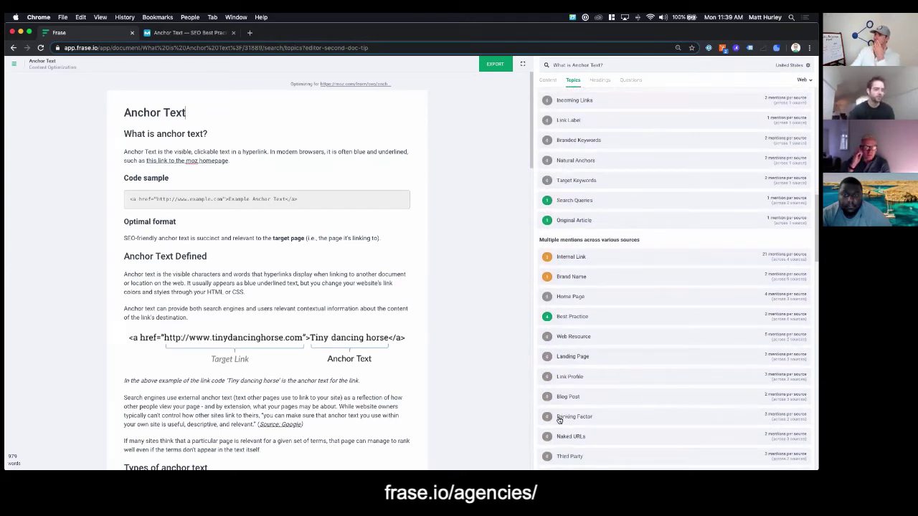
{"action": "mouse_move", "coordinate": [548, 422]}
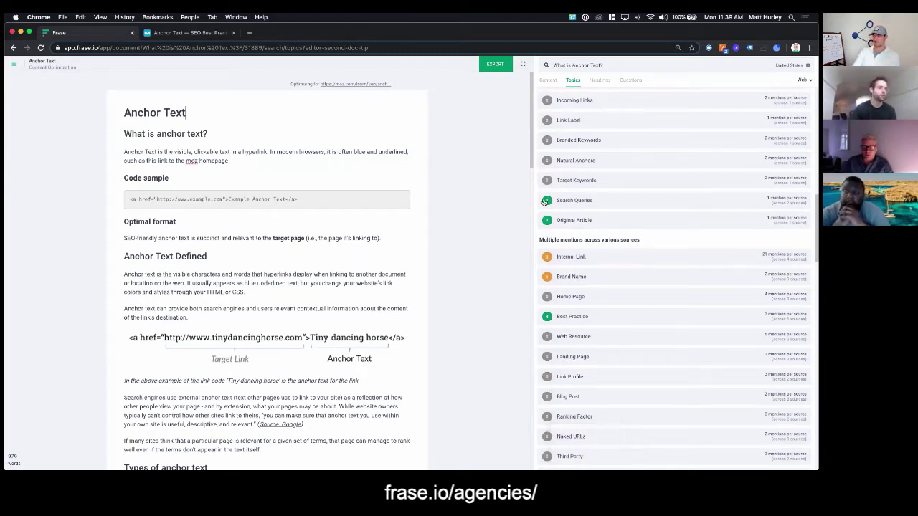
{"action": "mouse_move", "coordinate": [545, 202]}
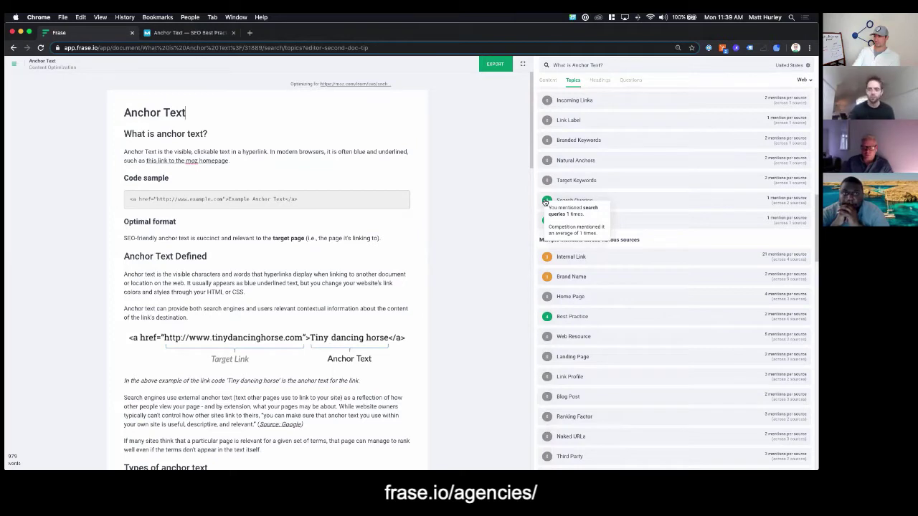
Review the remaining topic gaps, comparing the article's Link Building mentions with the competition's in the single-mention group.
{"action": "scroll", "coordinate": [684, 416], "scroll_direction": "down", "scroll_amount": 5}
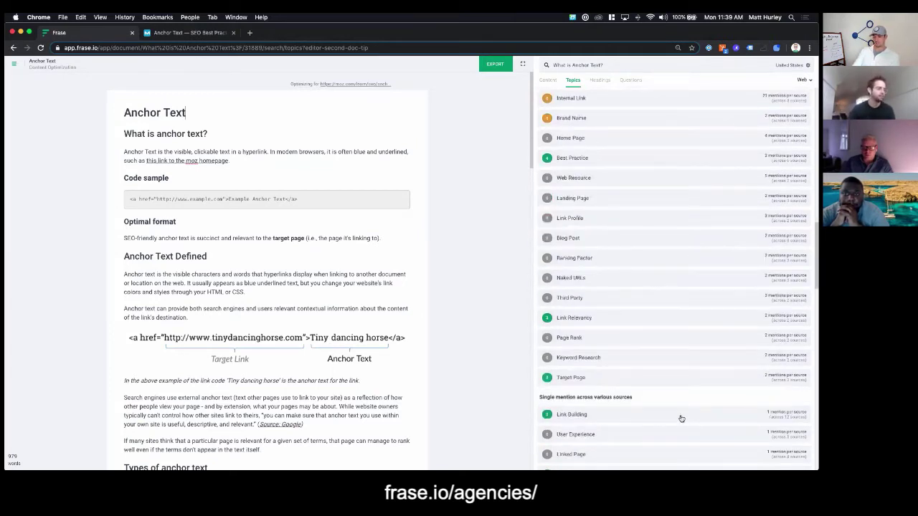
{"action": "scroll", "coordinate": [681, 419], "scroll_direction": "down", "scroll_amount": 1}
{"action": "mouse_move", "coordinate": [549, 405]}
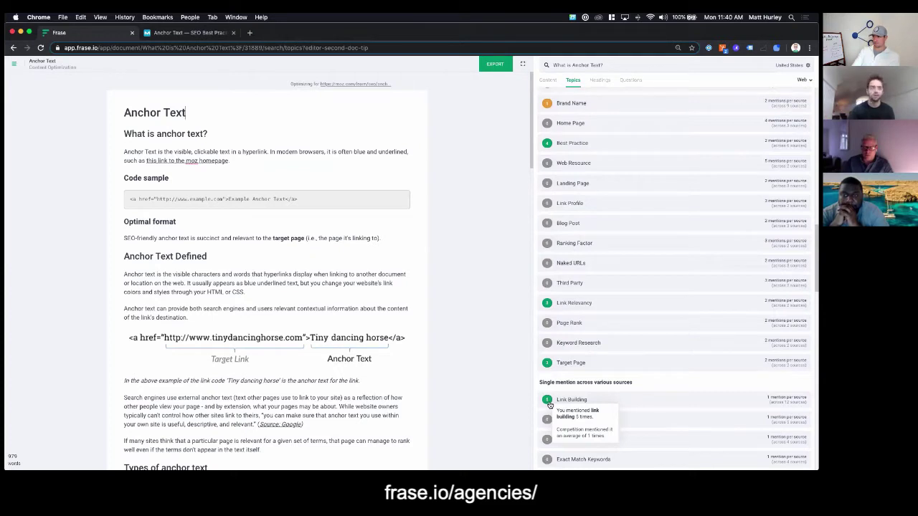
{"action": "scroll", "coordinate": [630, 264], "scroll_direction": "down", "scroll_amount": 10}
{"action": "scroll", "coordinate": [630, 264], "scroll_direction": "up", "scroll_amount": 15}
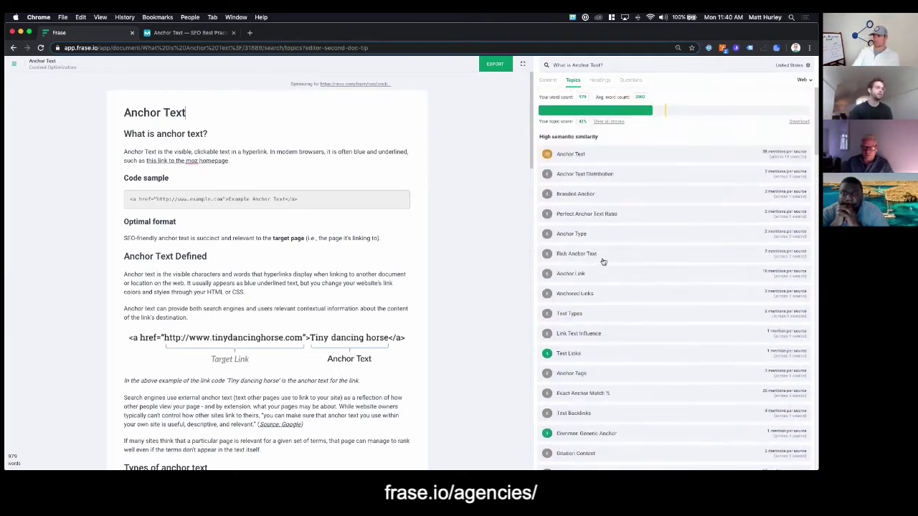
Add a new paragraph reading "Anchor Text Distribution is important." after the introductory paragraph under "What is anchor text?".
{"action": "left_click", "coordinate": [241, 159]}
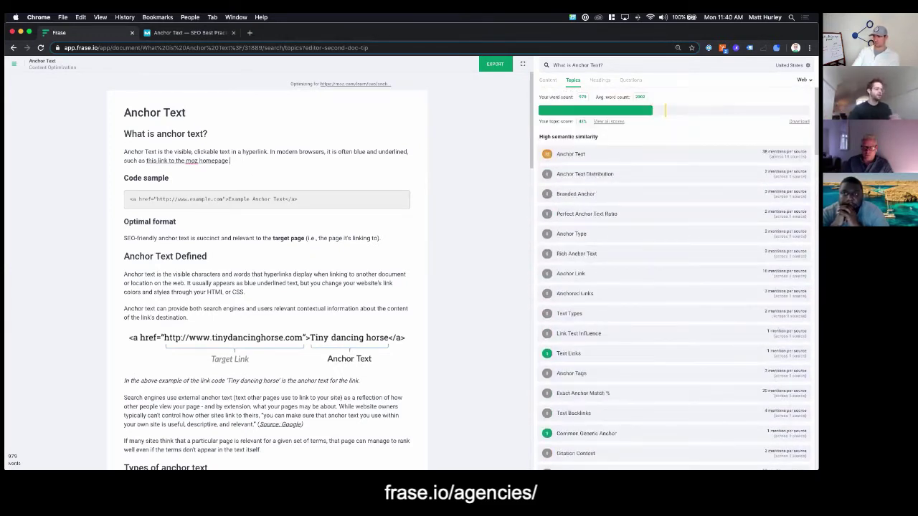
{"action": "key", "text": "Return"}
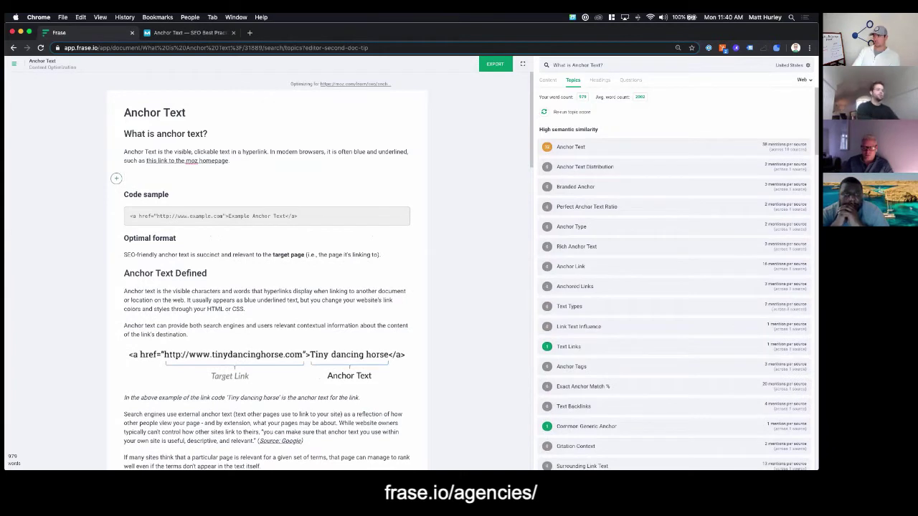
{"action": "type", "text": "Anchor Tex"}
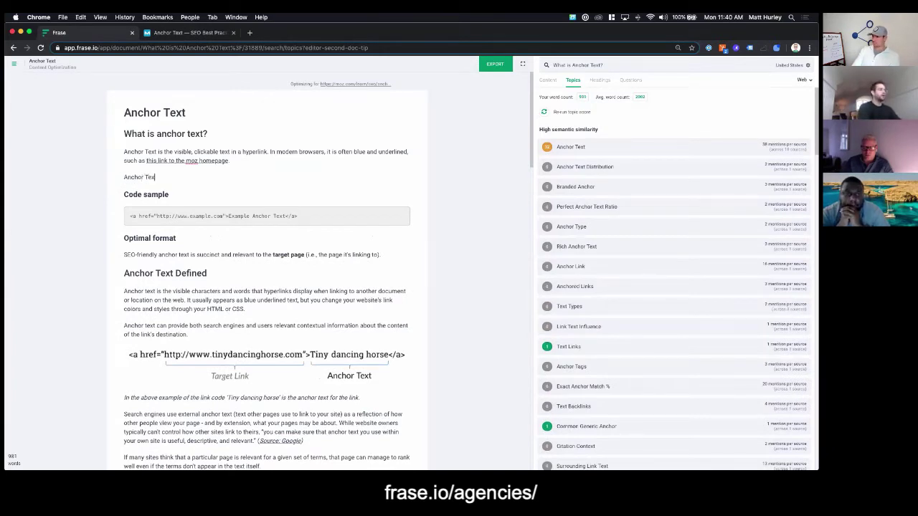
{"action": "type", "text": "t Distri"}
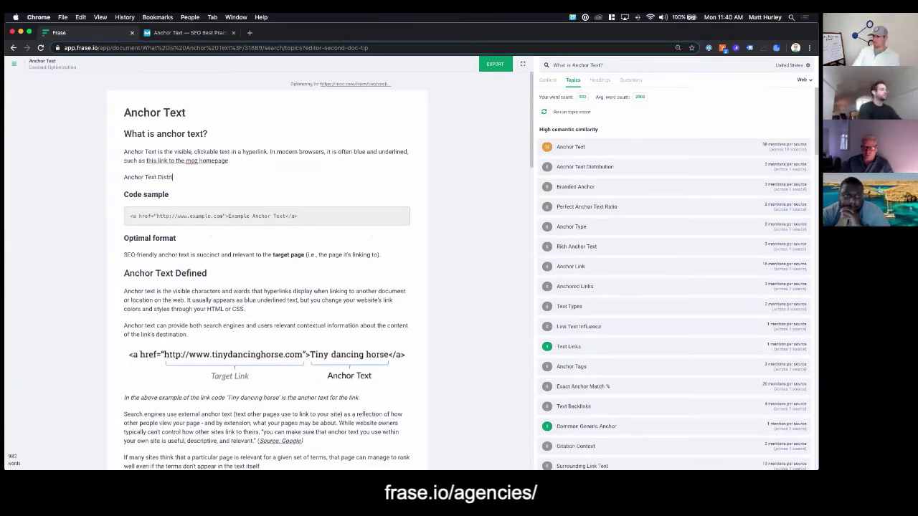
{"action": "type", "text": "bution is impro"}
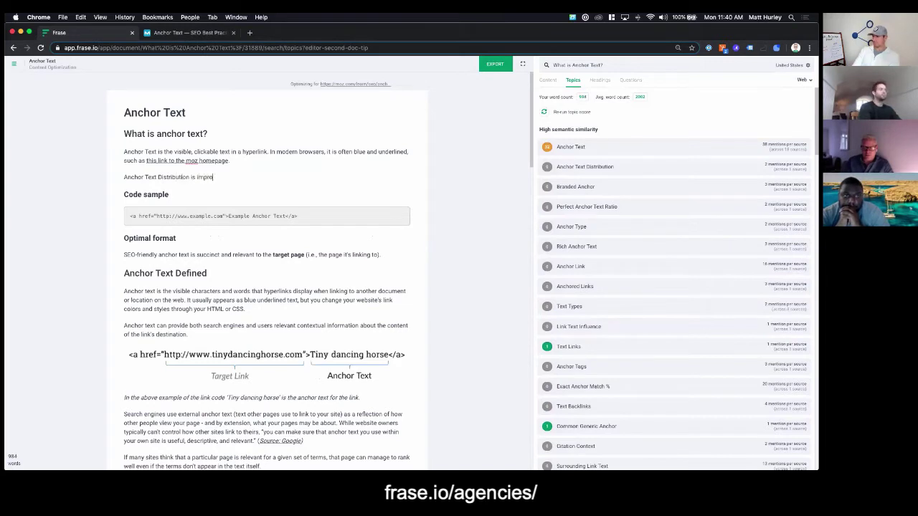
{"action": "key", "text": "BackSpace"}
{"action": "key", "text": "BackSpace"}
{"action": "type", "text": "ortant."}
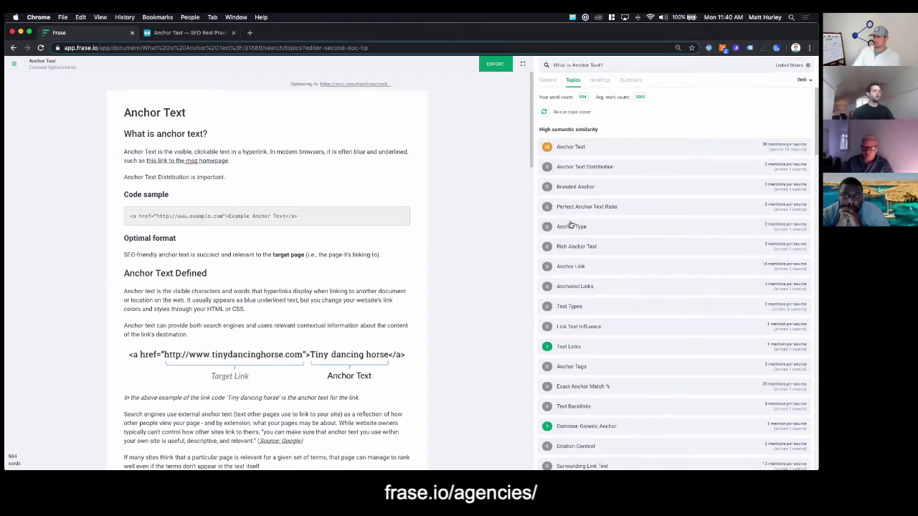
Rerun the topic score for the edited article and check the average score across competitors.
{"action": "left_click", "coordinate": [545, 115]}
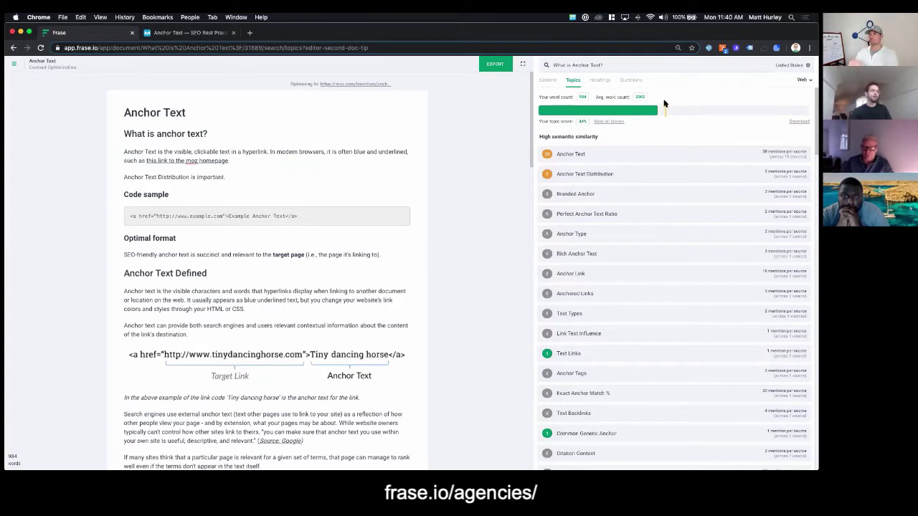
{"action": "mouse_move", "coordinate": [665, 112]}
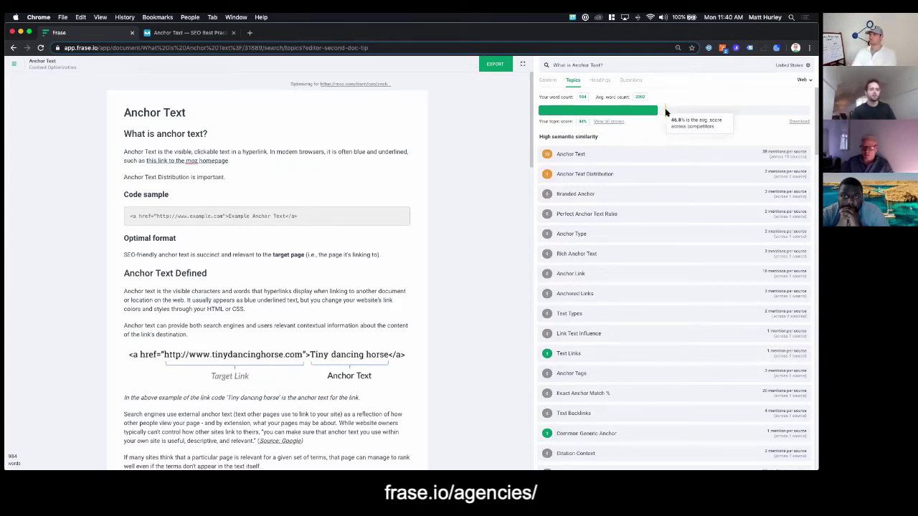